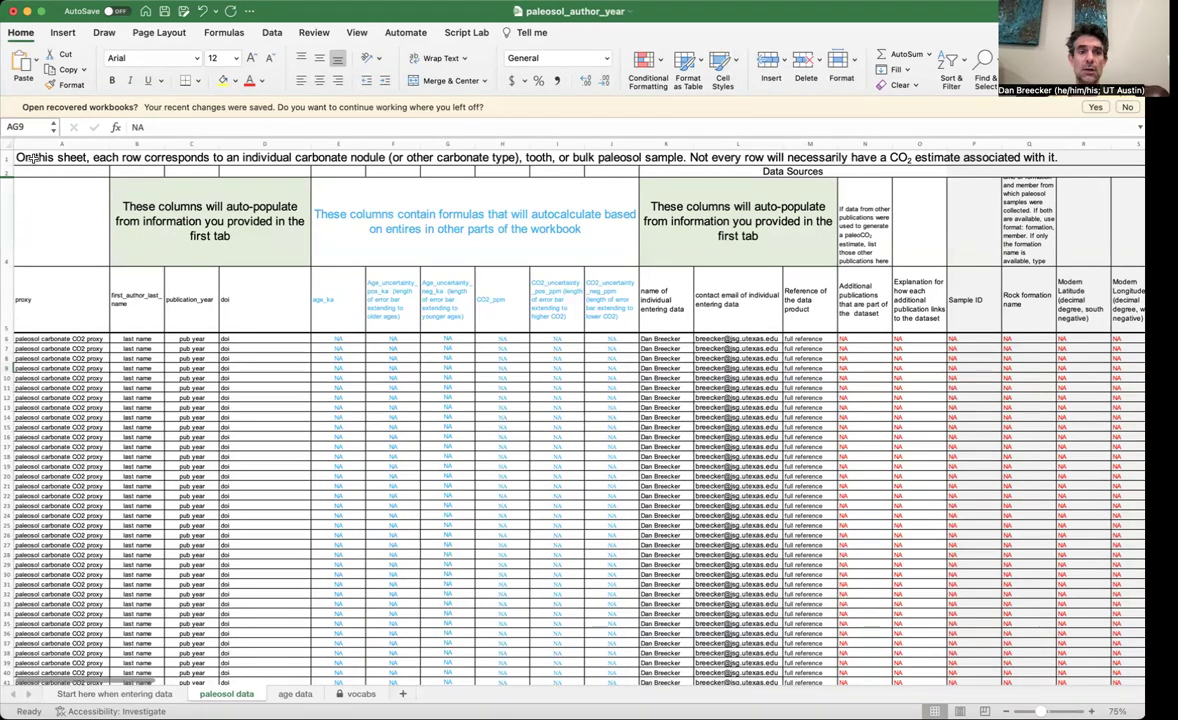
# Review the sheet's introductory note and the contextual columns, focusing on section number and stratigraphic level
pyautogui.click(33, 158)
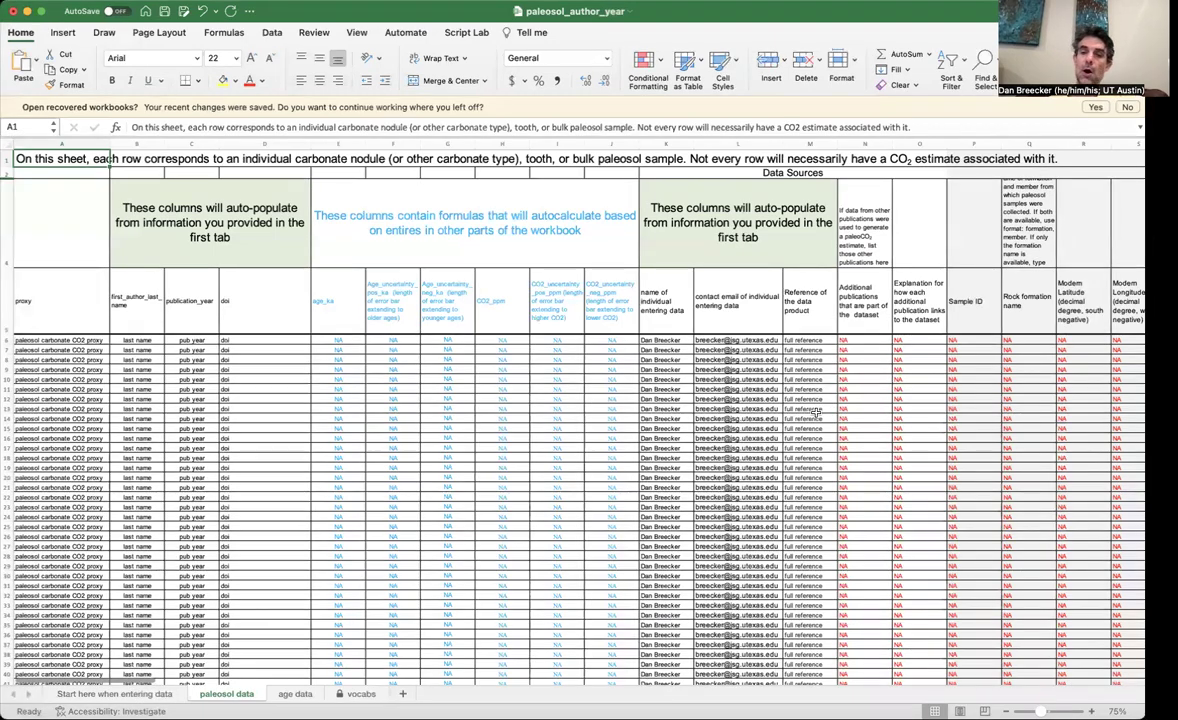
pyautogui.hscroll(10, 853, 400)
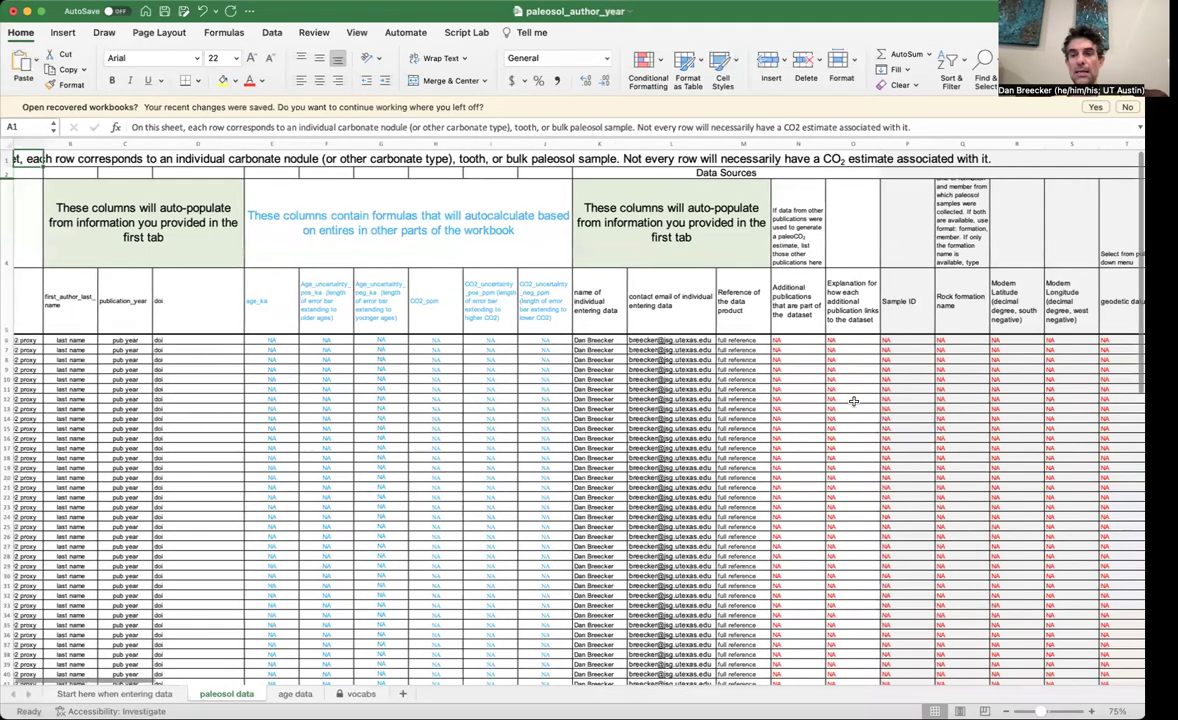
pyautogui.hscroll(3, 853, 400)
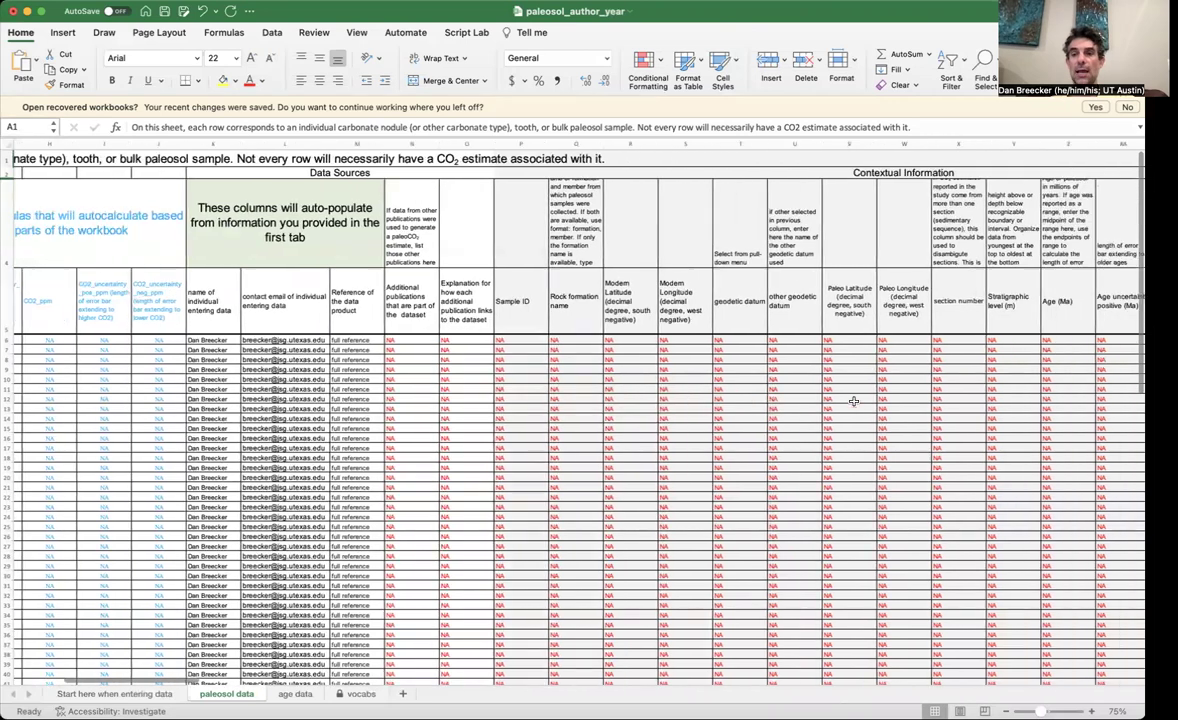
pyautogui.hscroll(3, 853, 400)
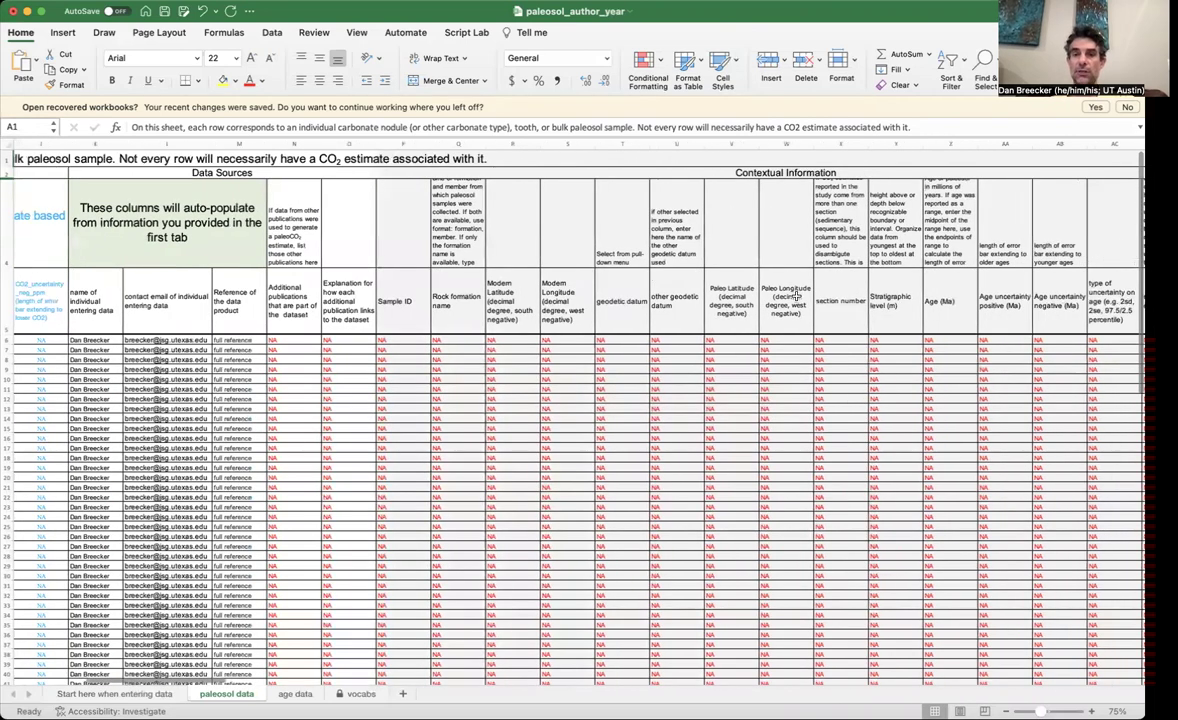
pyautogui.hscroll(3, 691, 210)
pyautogui.click(731, 145)
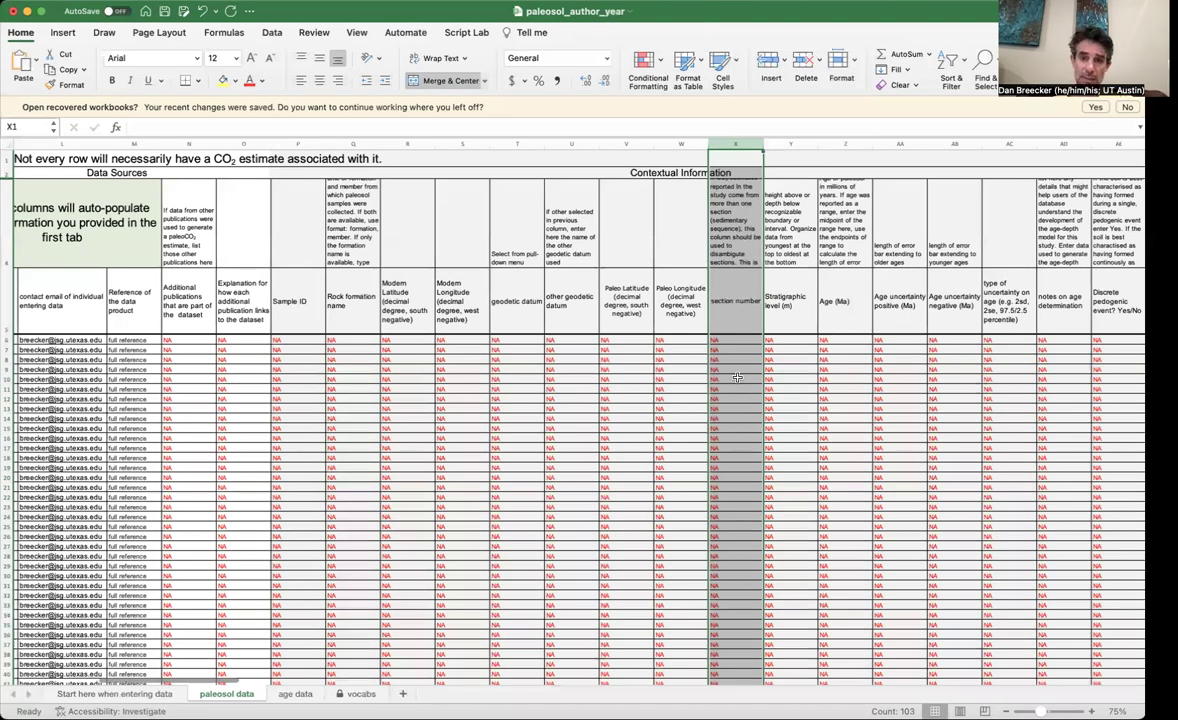
pyautogui.click(790, 144)
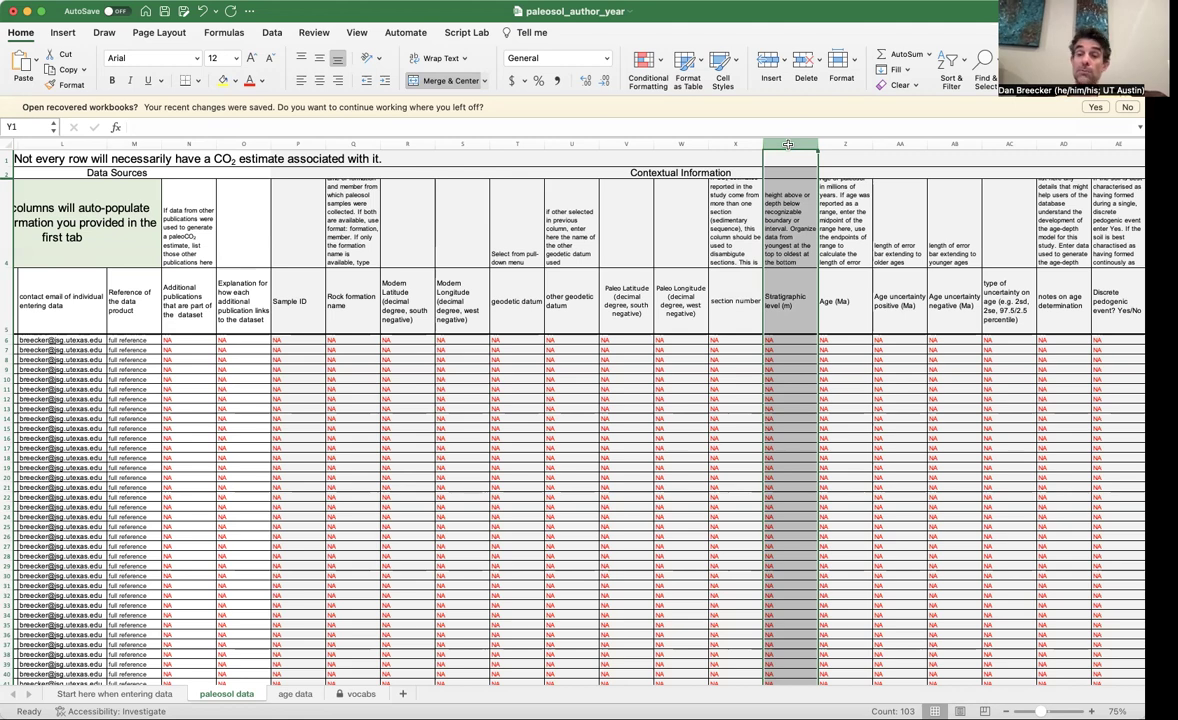
pyautogui.click(730, 146)
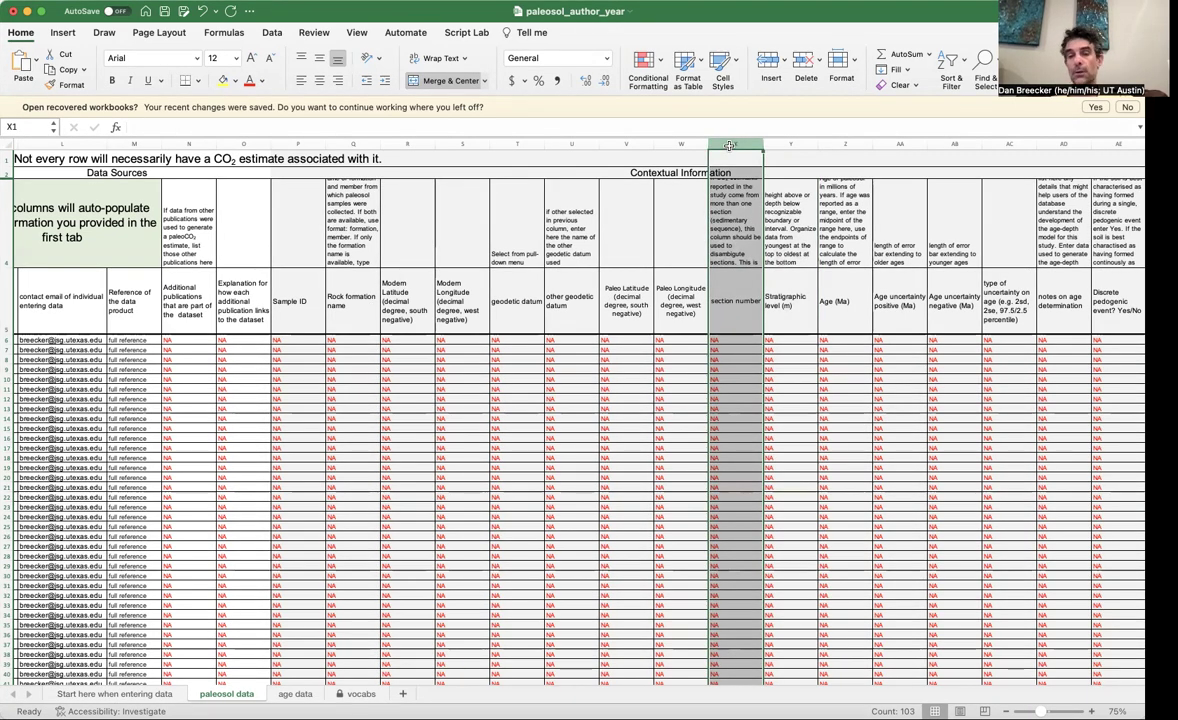
# Review the Age (Ma) column, the positive and negative age uncertainty columns, and the type of age uncertainty column
pyautogui.click(850, 145)
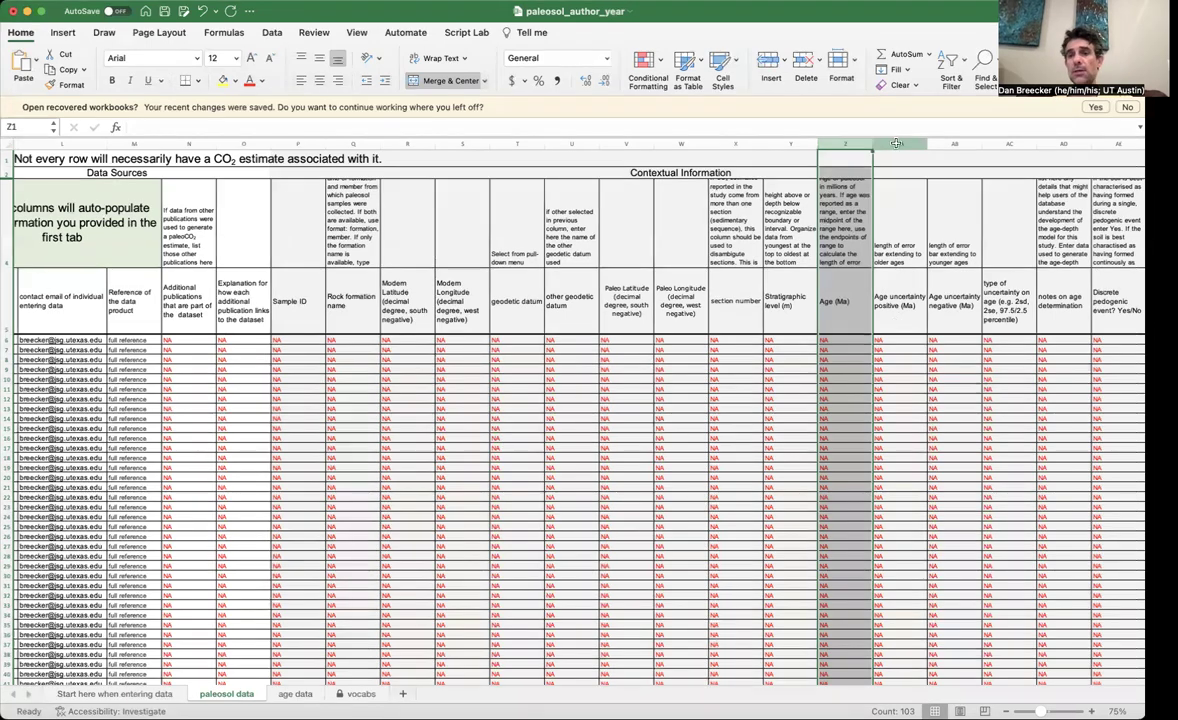
pyautogui.moveTo(897, 143); pyautogui.dragTo(946, 143)
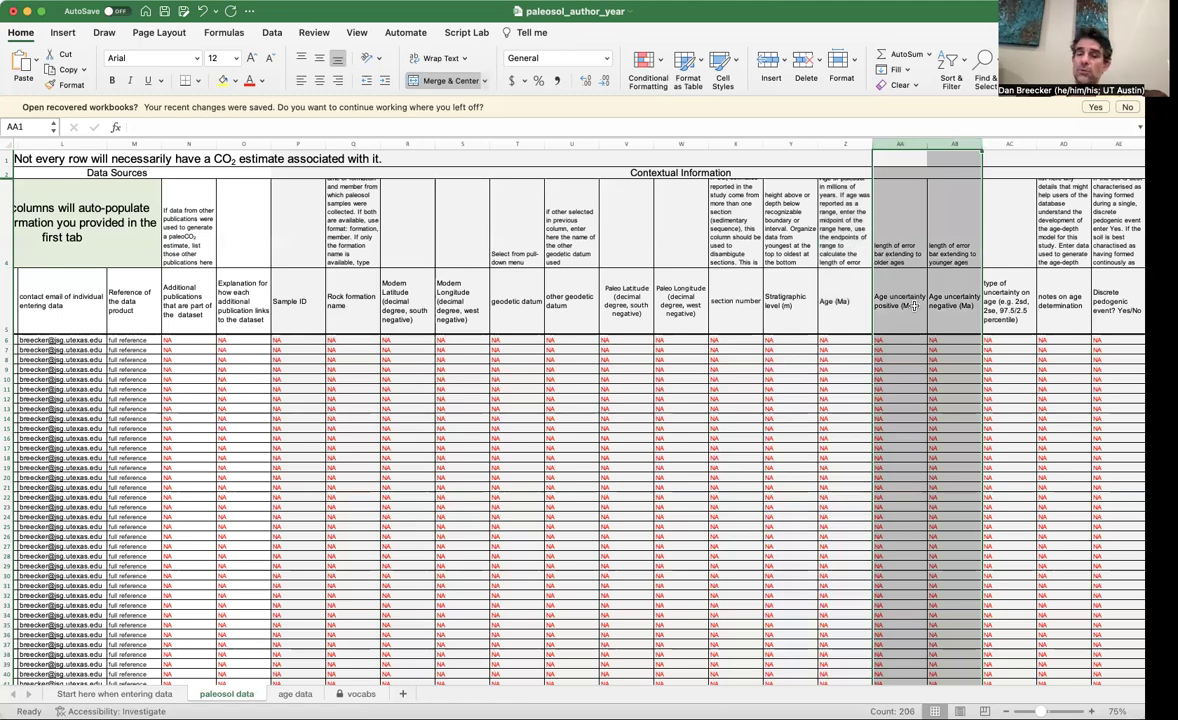
pyautogui.click(846, 144)
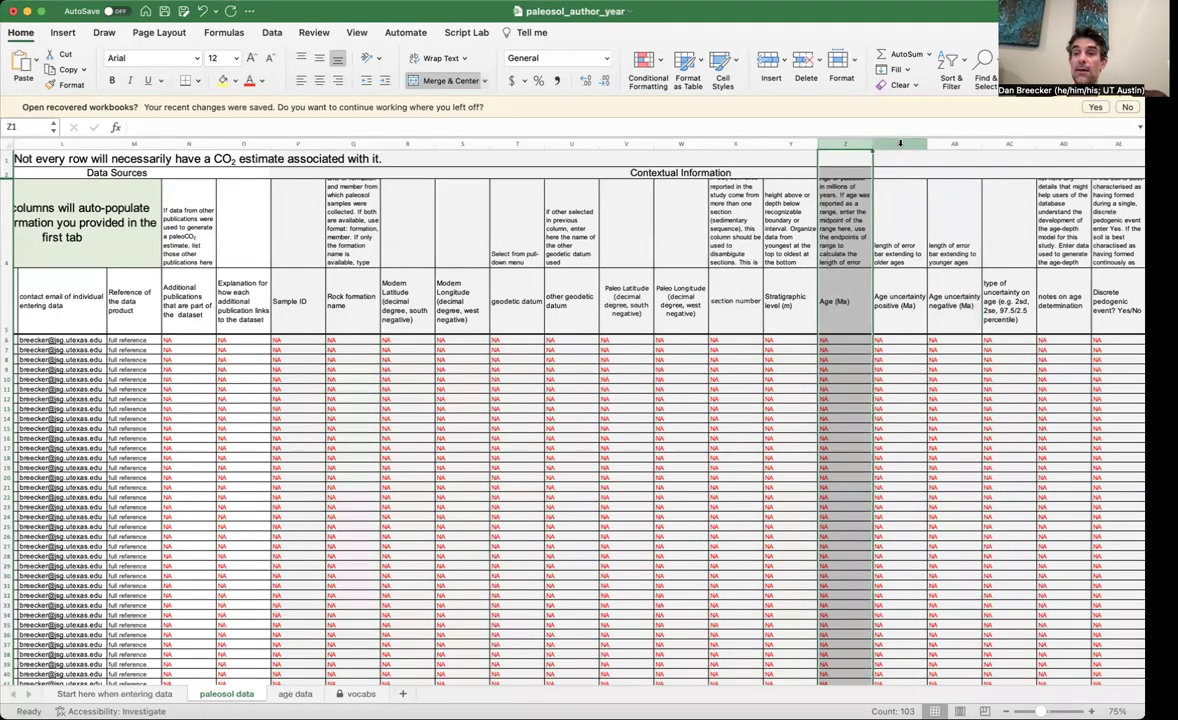
pyautogui.moveTo(900, 143); pyautogui.dragTo(935, 141)
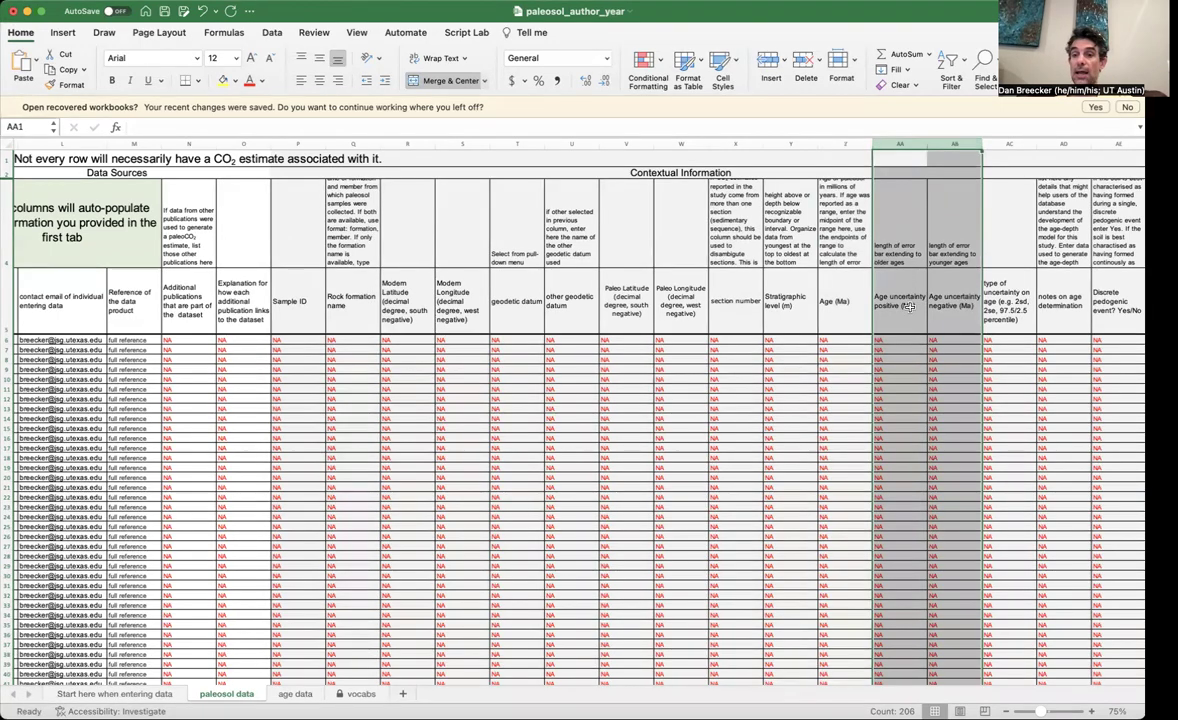
pyautogui.click(1007, 144)
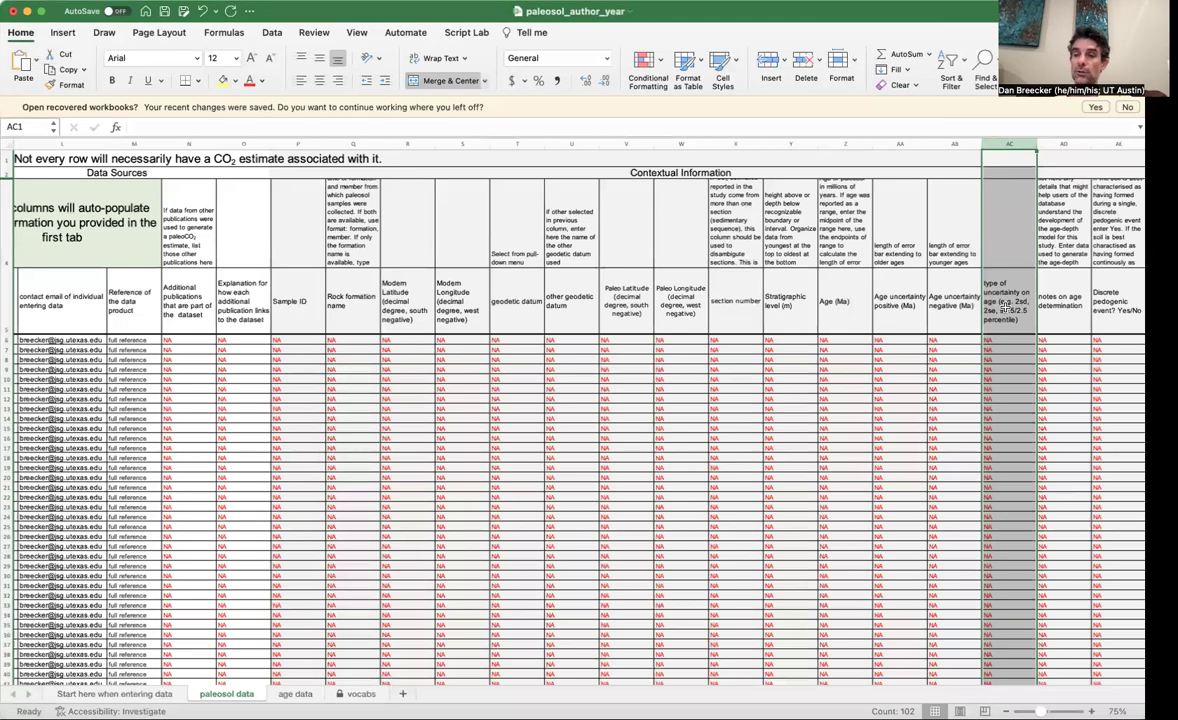
# Review the remaining contextual columns up to paleosol number and the first carbonate δ13C measurement column
pyautogui.hscroll(1, 1007, 303)
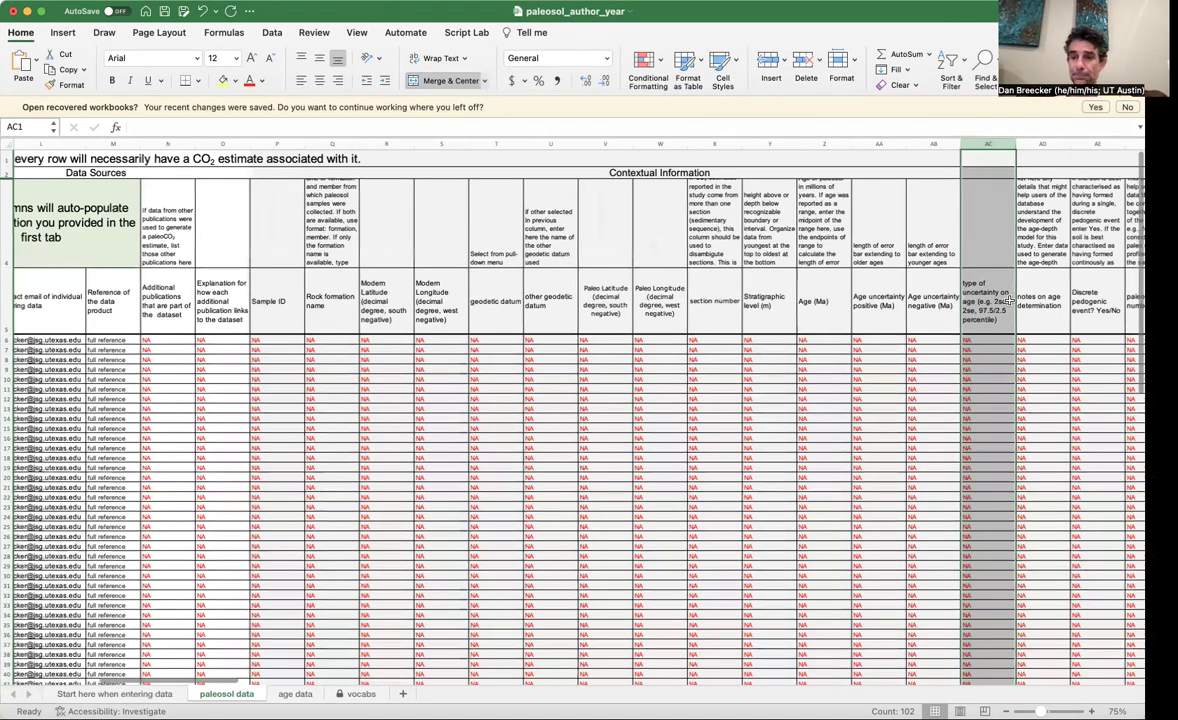
pyautogui.hscroll(3, 1010, 300)
pyautogui.hscroll(6, 1007, 303)
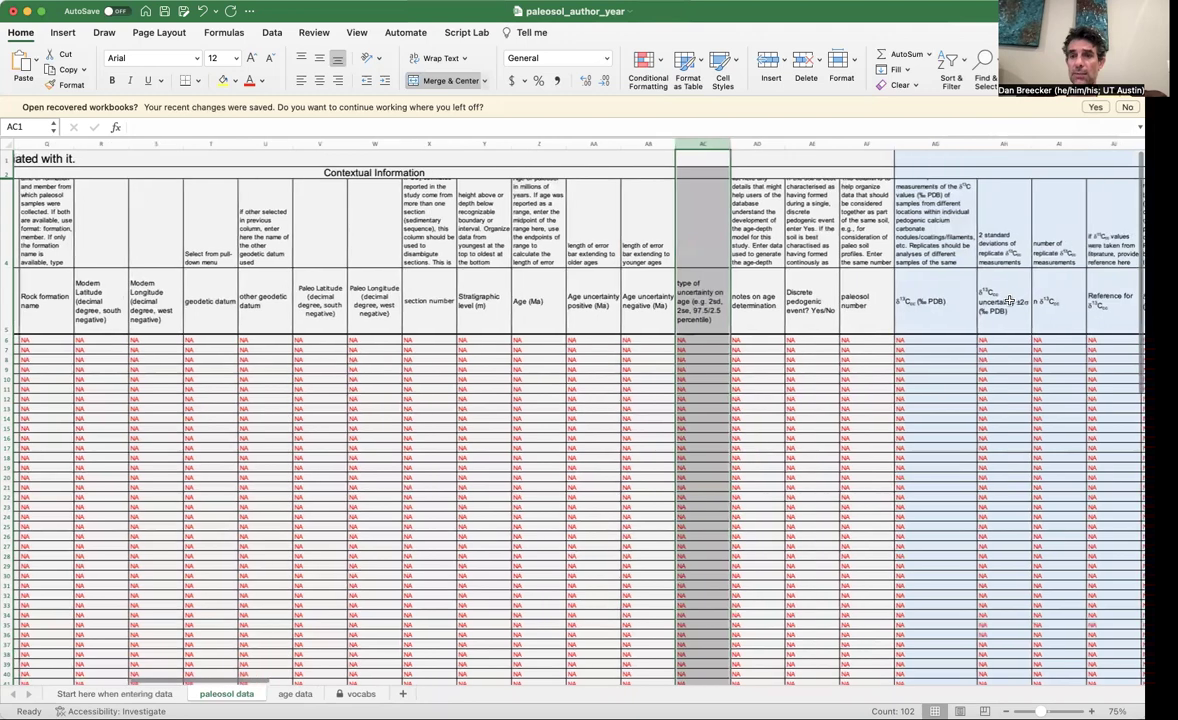
pyautogui.hscroll(2, 1010, 300)
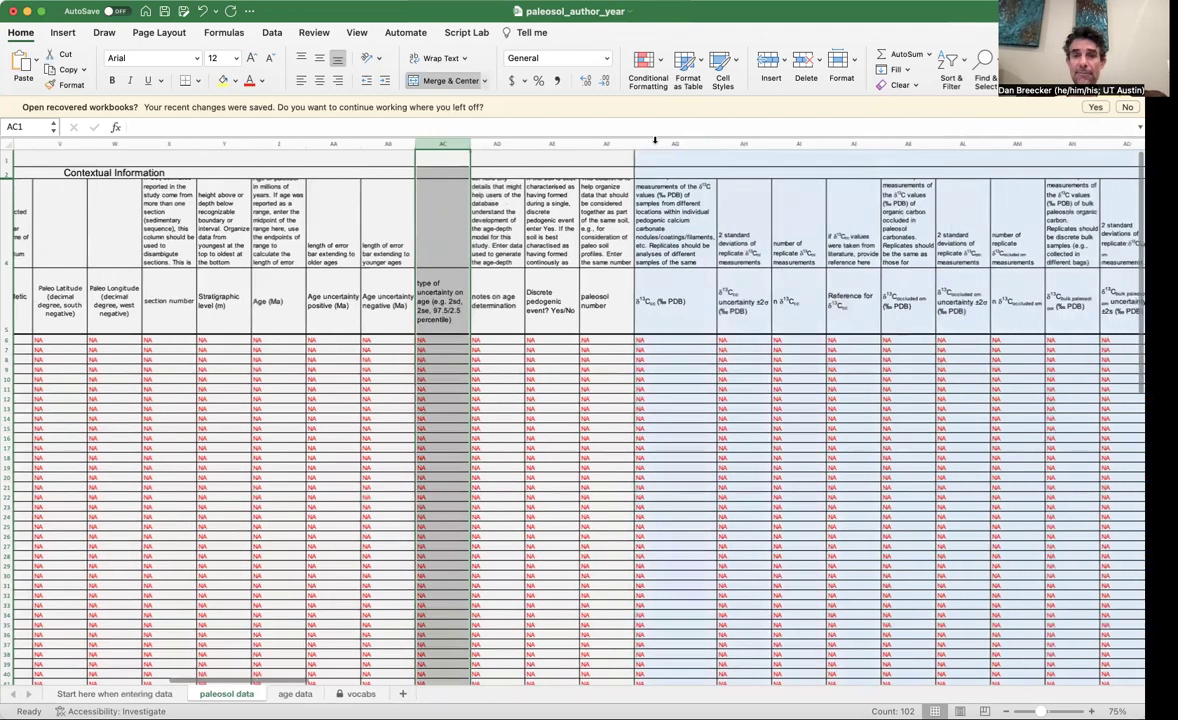
pyautogui.click(602, 145)
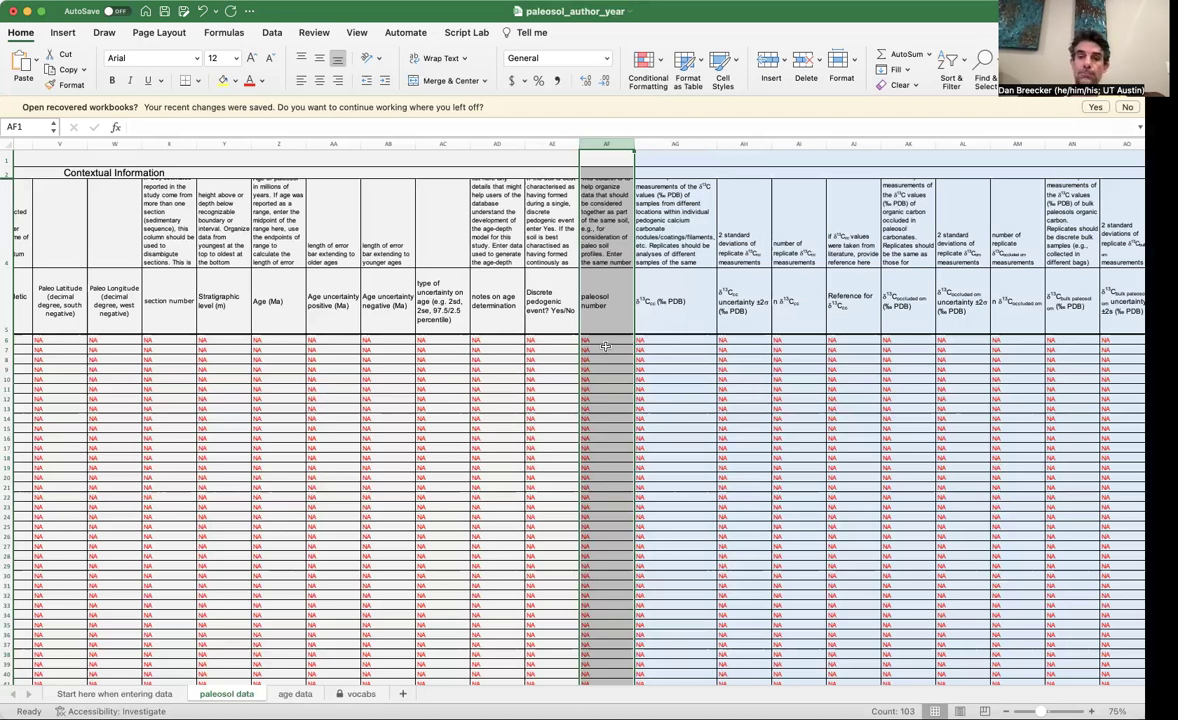
pyautogui.click(677, 144)
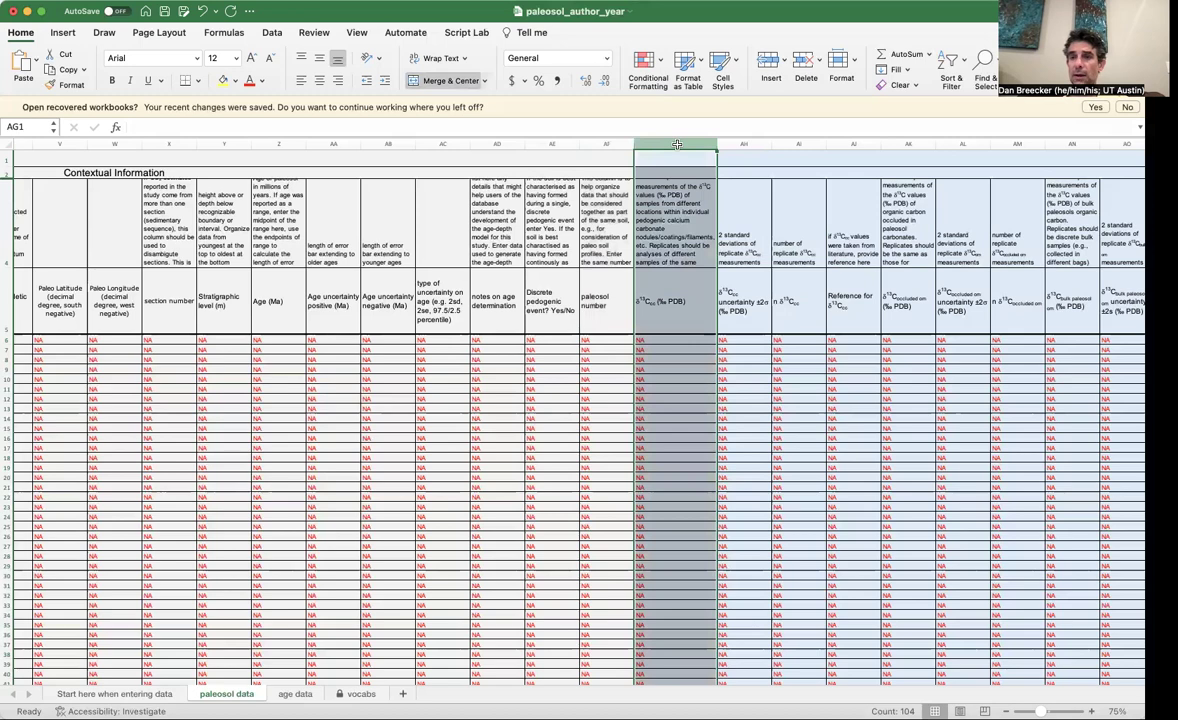
# Enter the carbonate δ13C values -5.6, -5.9 and -4.8 in cells AG6 to AG8
pyautogui.click(661, 341)
pyautogui.hotkey('ctrl', 'shift', 'Down')
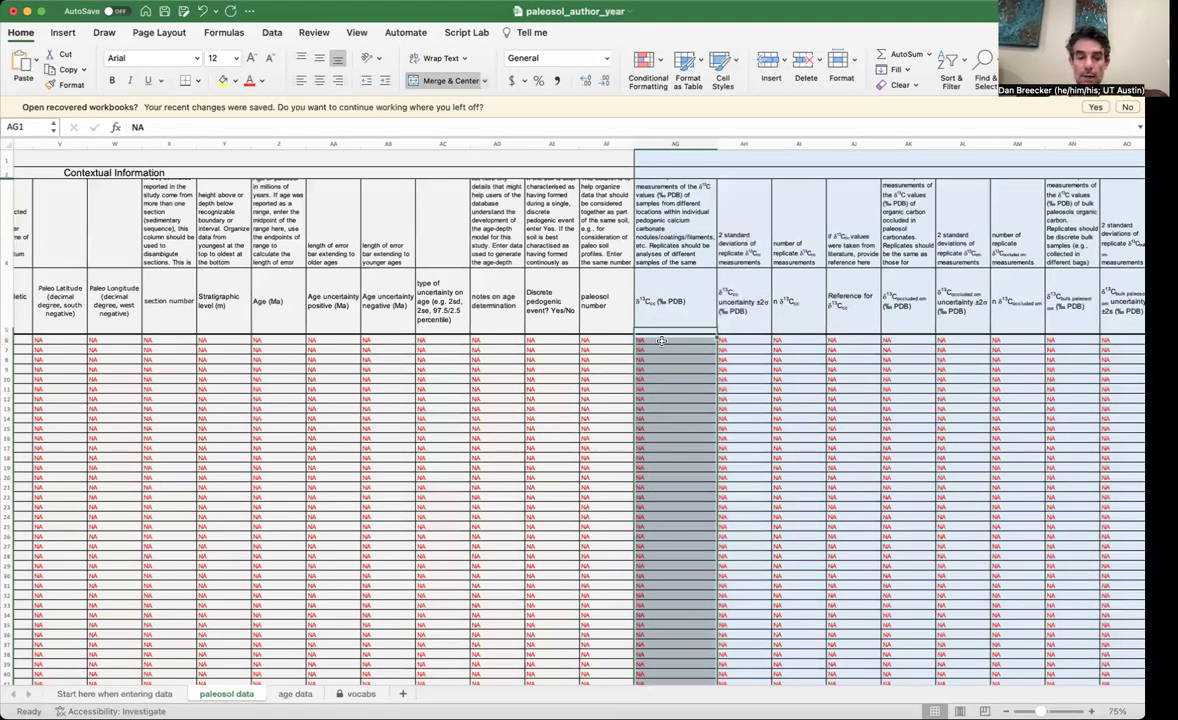
pyautogui.click(661, 341)
pyautogui.write('=')
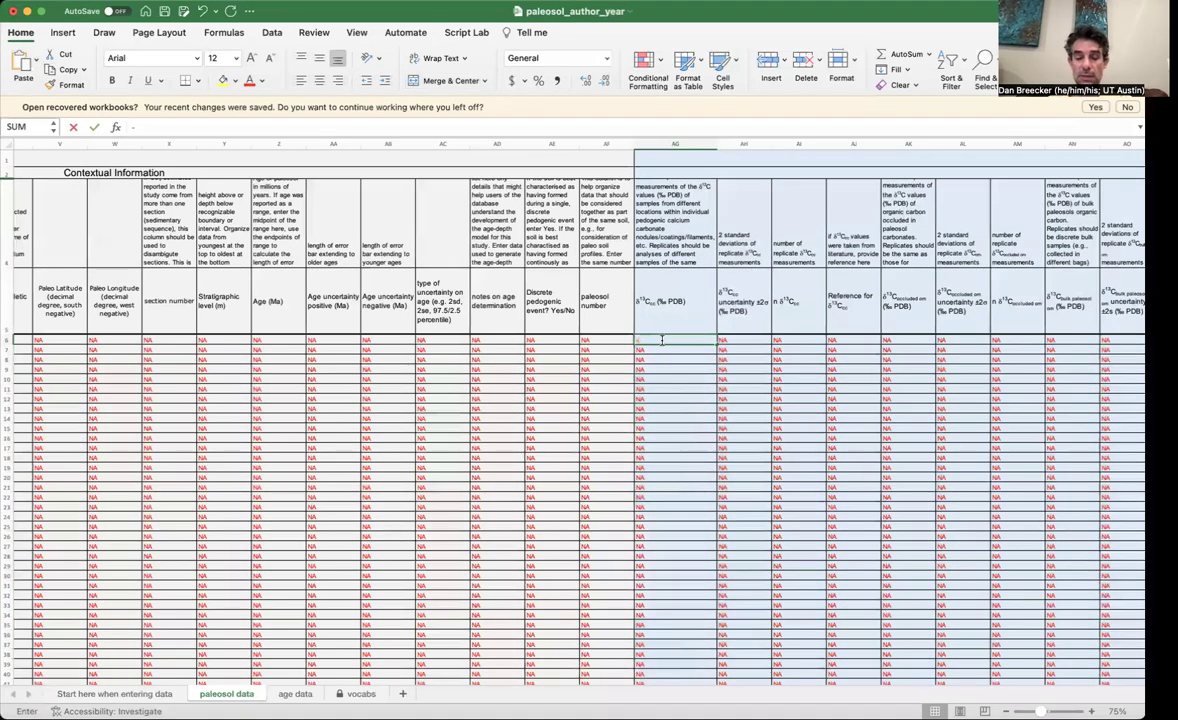
pyautogui.write('5.6')
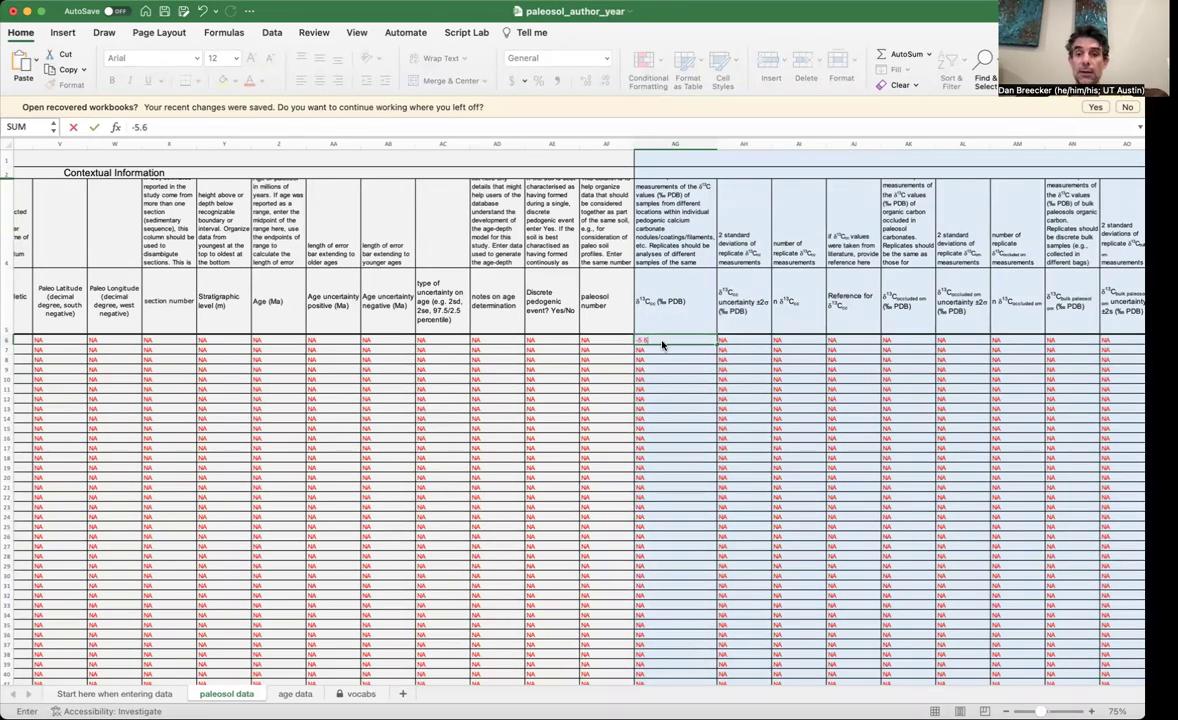
pyautogui.press('Return')
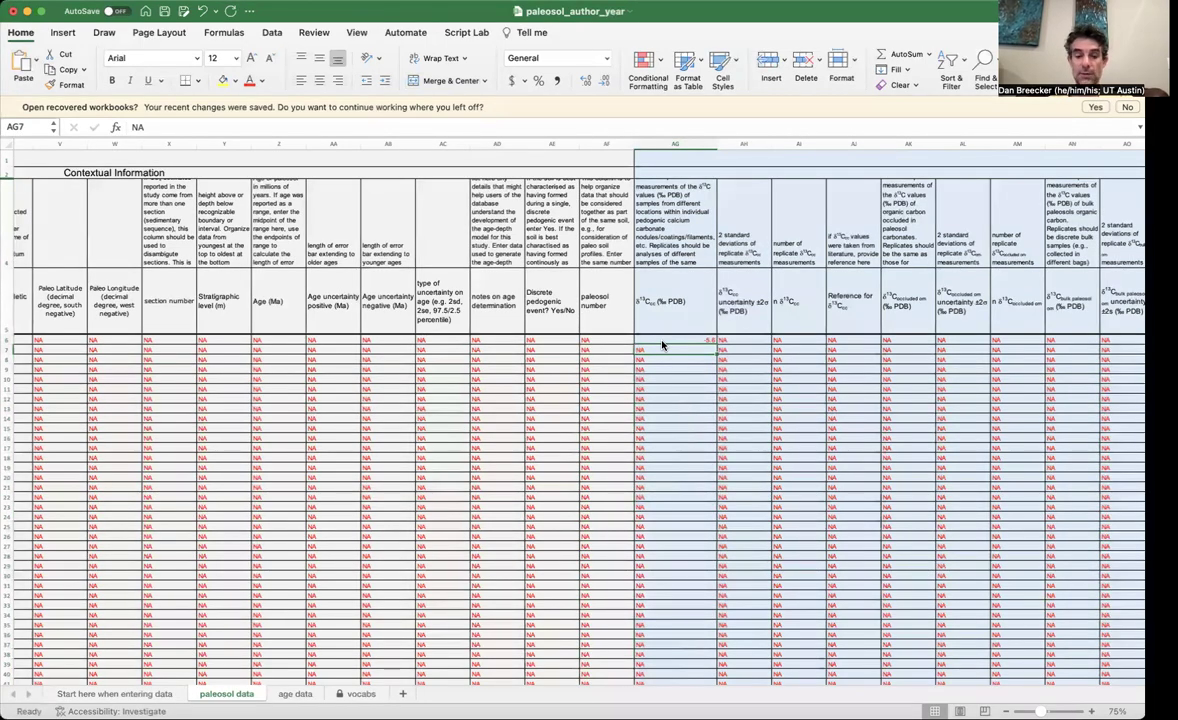
pyautogui.write('=')
pyautogui.write('5.')
pyautogui.write('9')
pyautogui.press('Return')
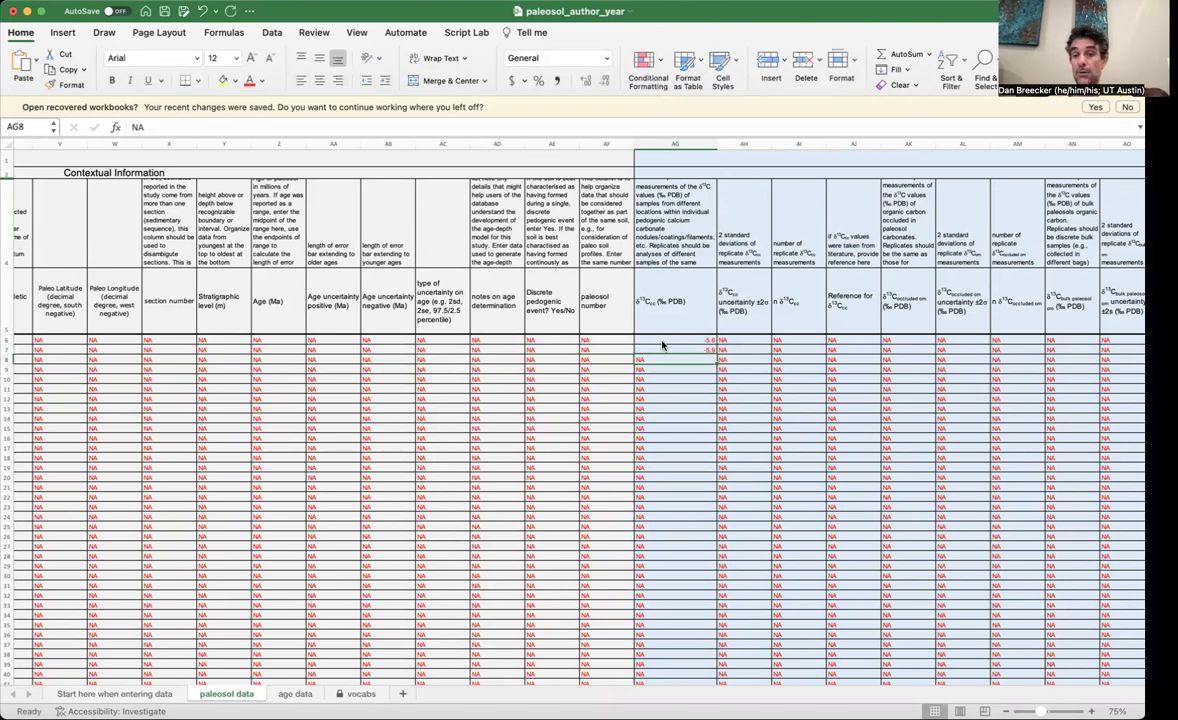
pyautogui.write('-4.8')
pyautogui.press('Return')
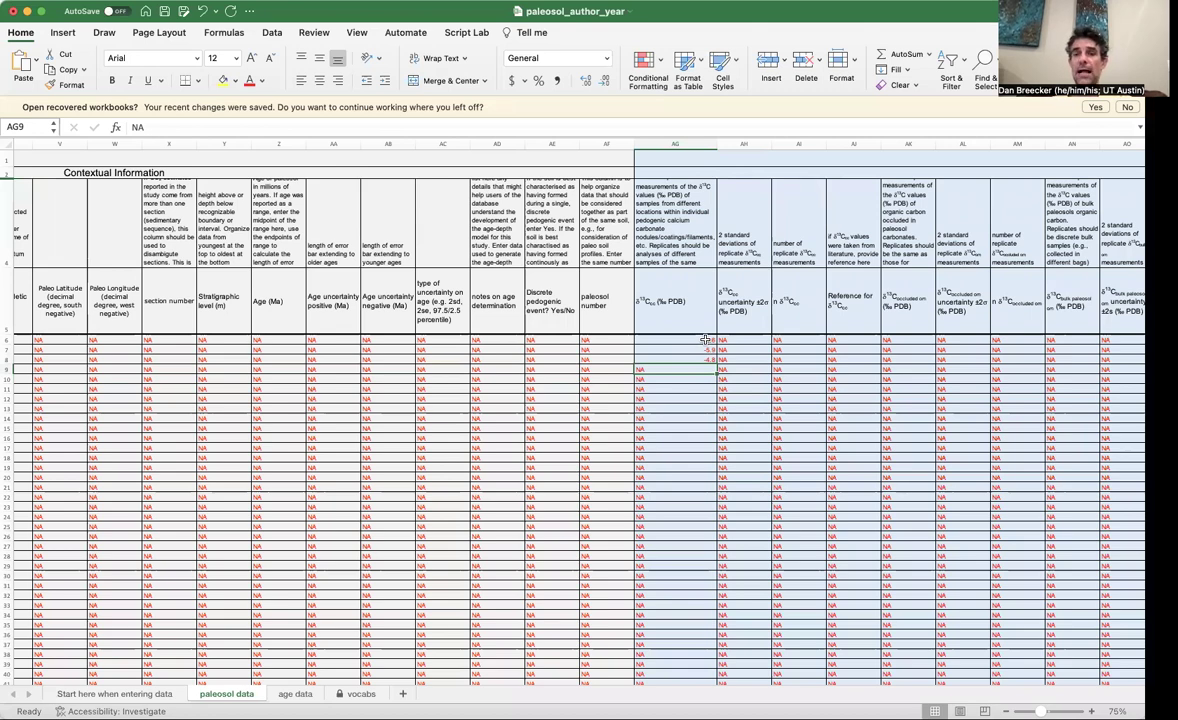
# Enter 0.3 as the carbonate δ13C uncertainty and 3 as the number of replicate measurements in row 6
pyautogui.click(734, 340)
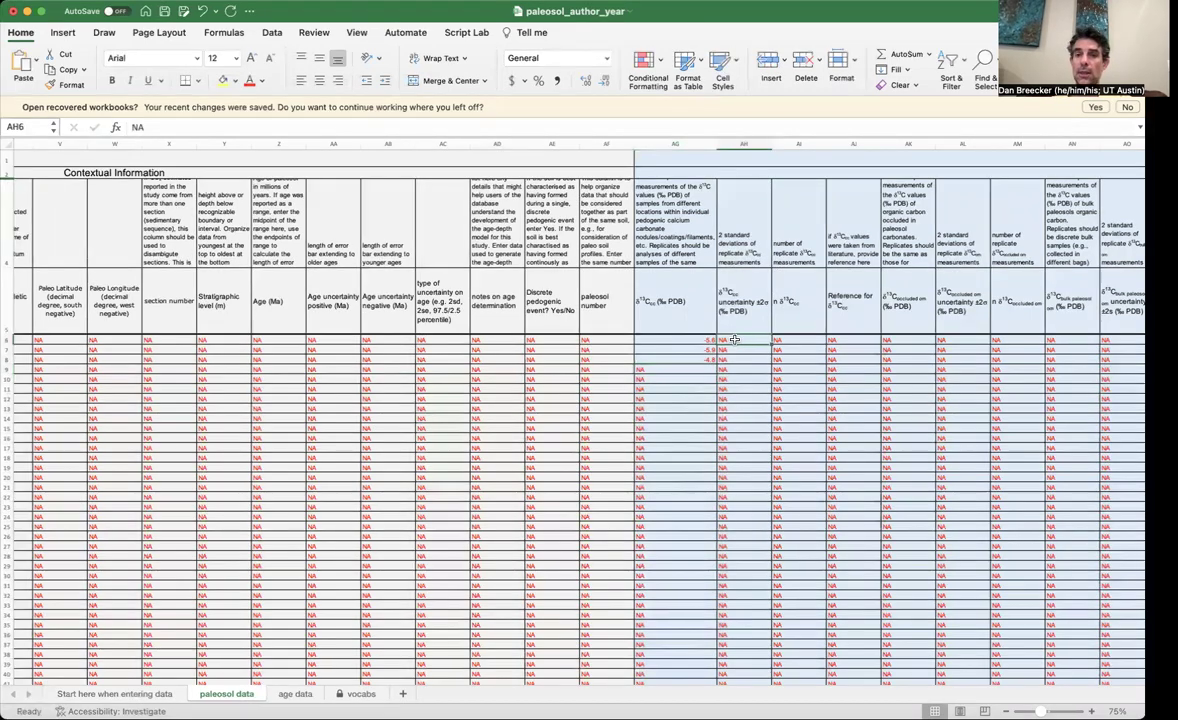
pyautogui.write('0.3')
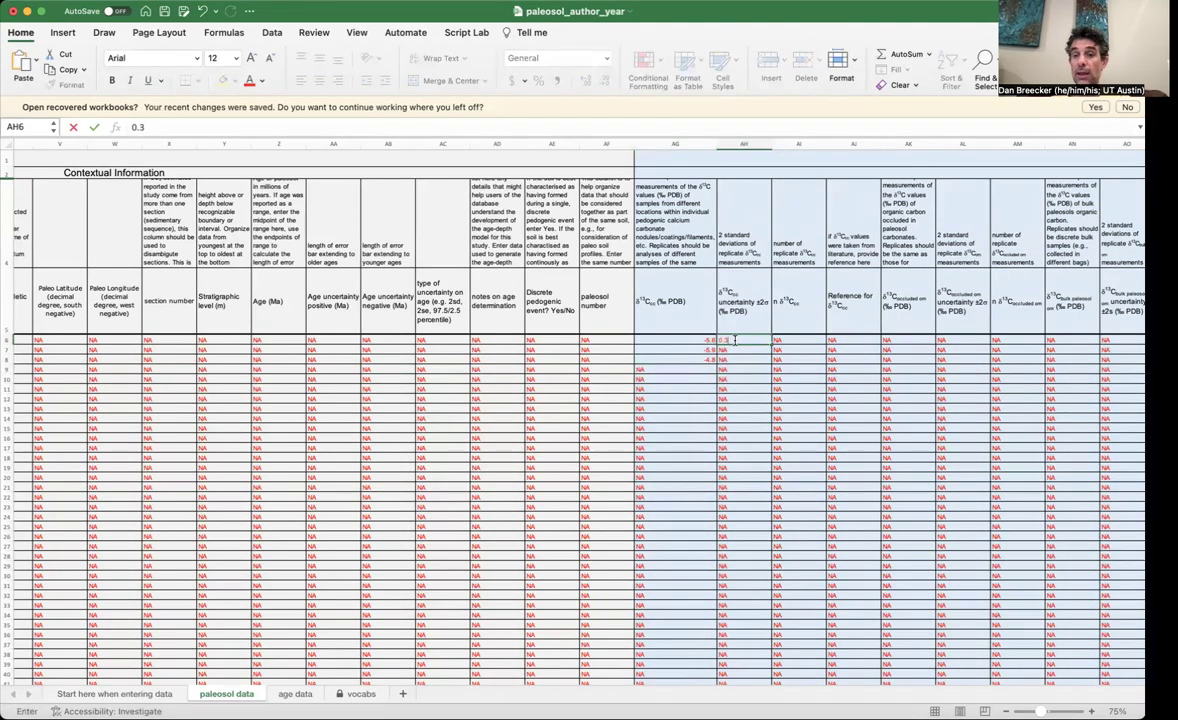
pyautogui.press('Tab')
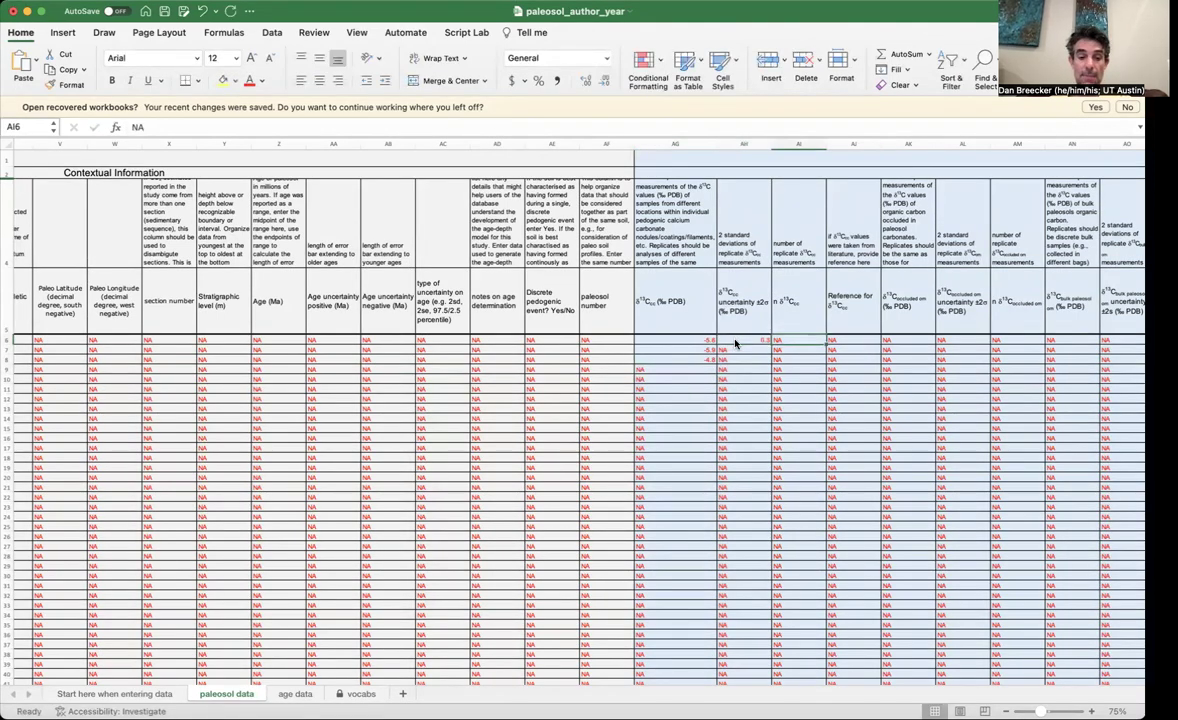
pyautogui.write('1')
pyautogui.press('Return')
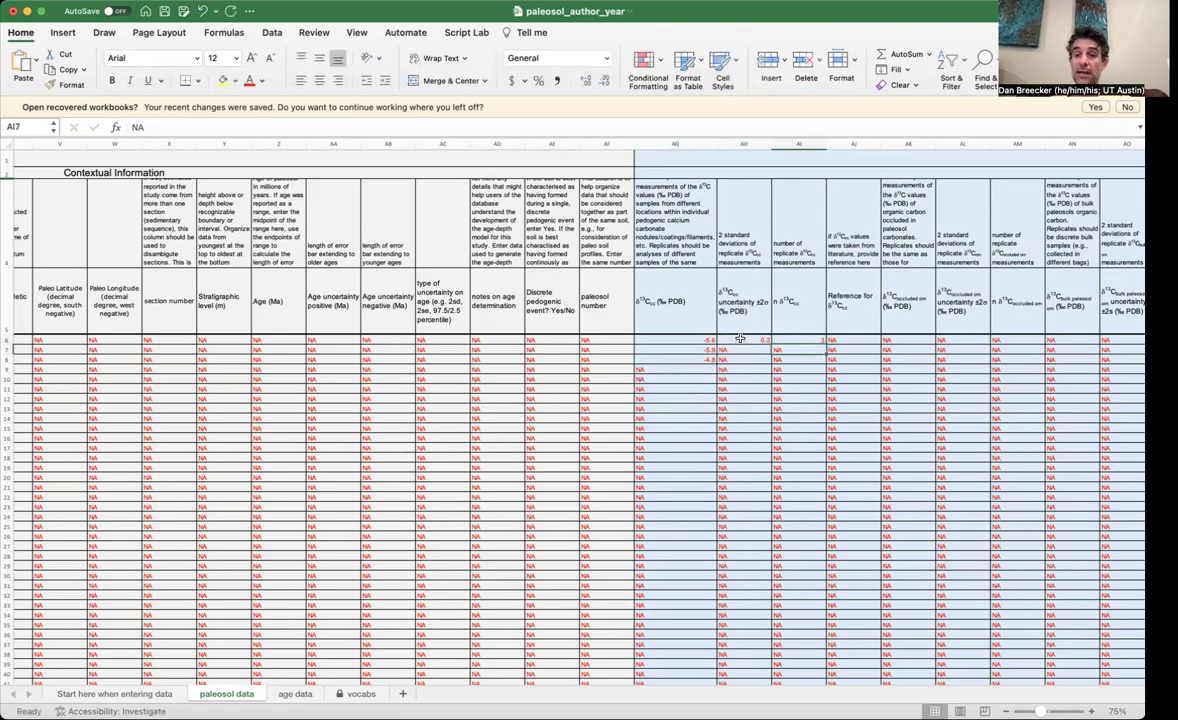
# Set the carbonate δ13C uncertainty in row 6 to NA and its number of replicate measurements to 1
pyautogui.click(740, 339)
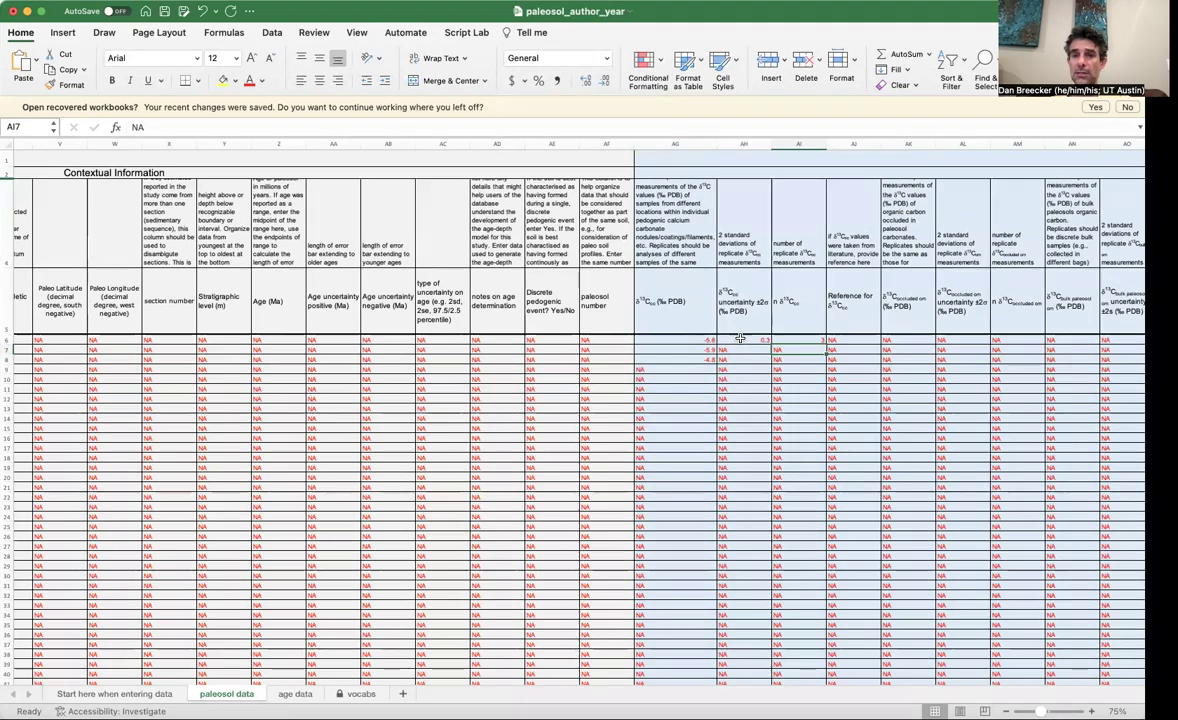
pyautogui.write('NA')
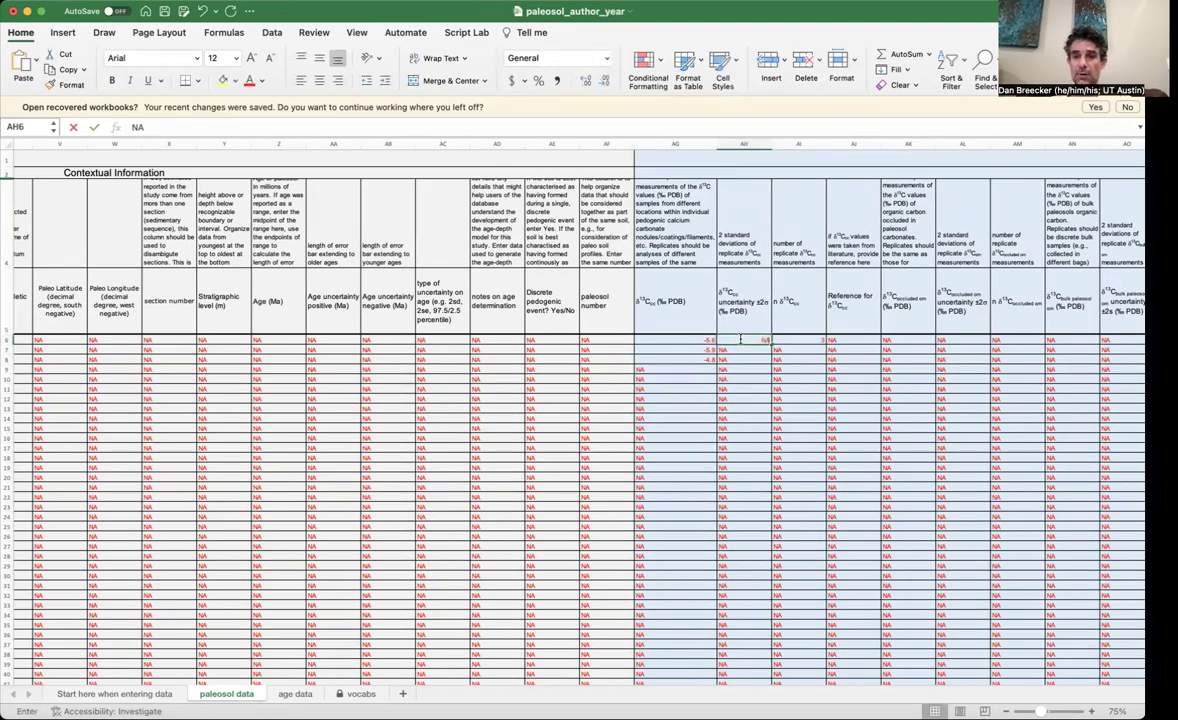
pyautogui.press('Tab')
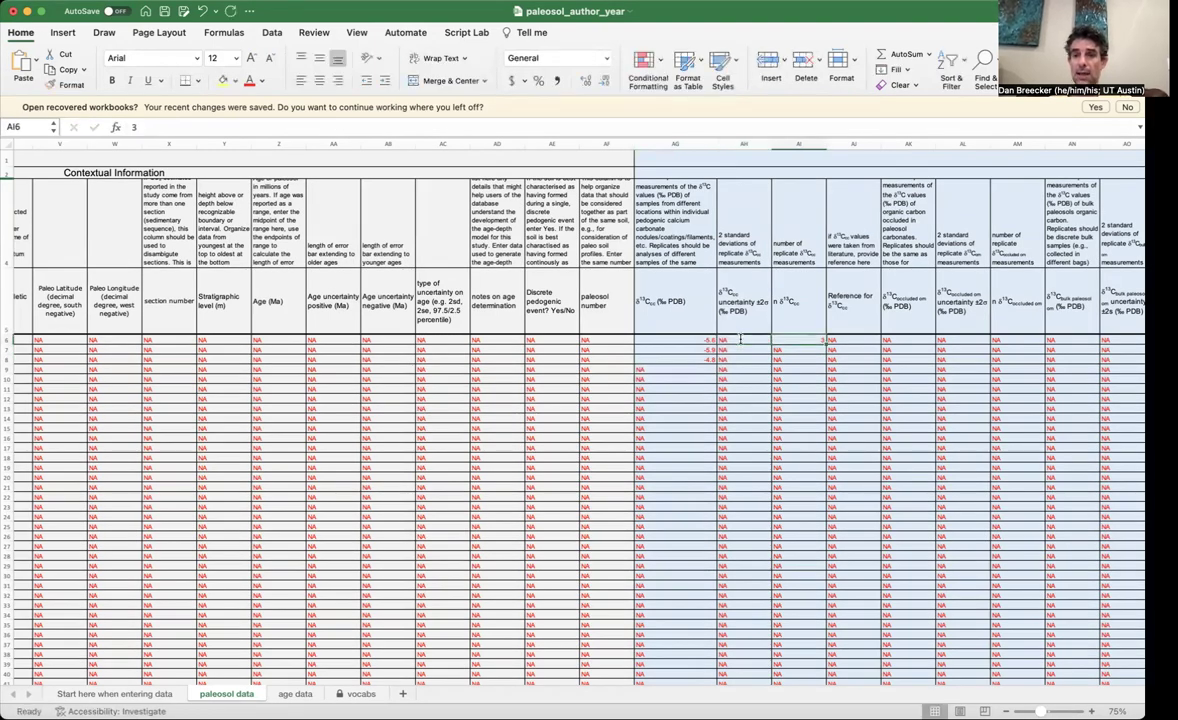
pyautogui.write('1')
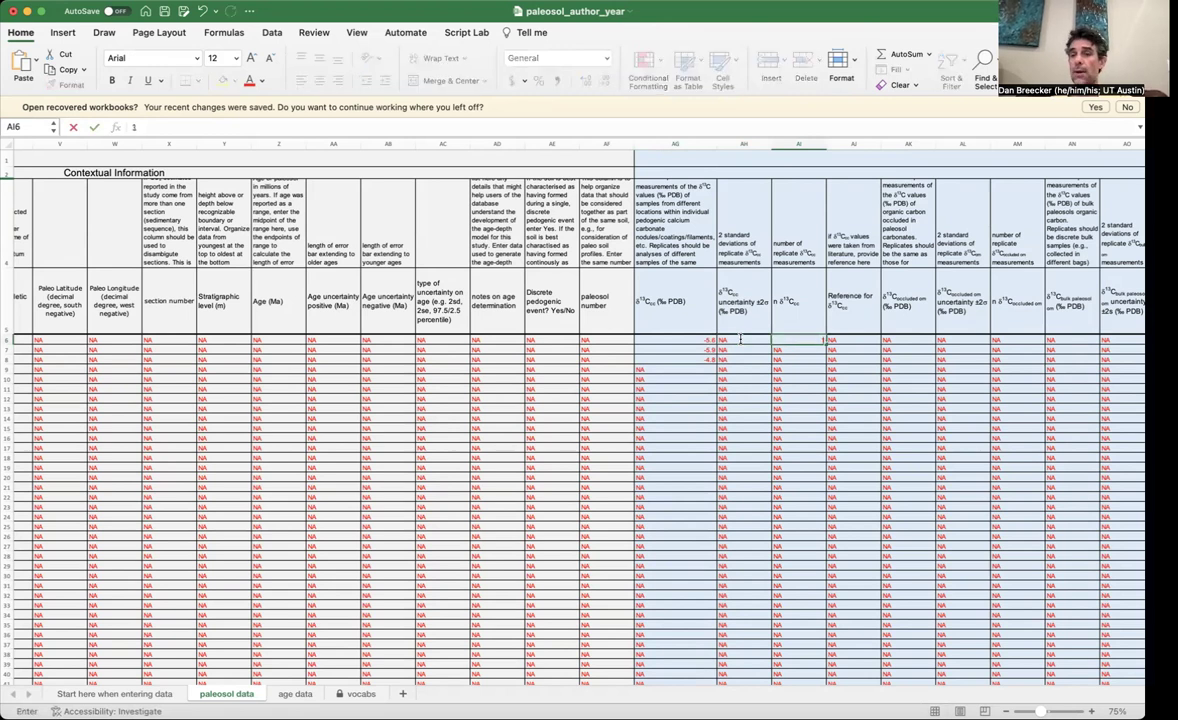
pyautogui.press('Return')
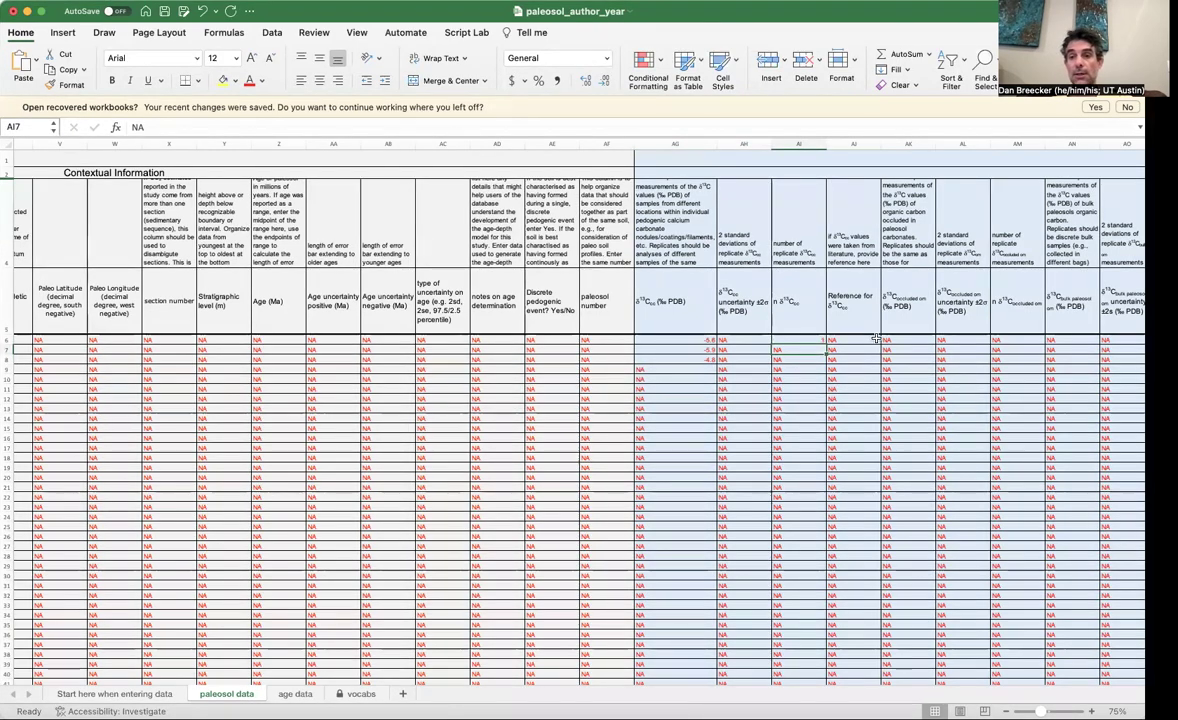
# Enter -23 in cell AO6, the bulk paleosol organic matter δ13C uncertainty column
pyautogui.hscroll(2, 851, 314)
pyautogui.hscroll(5, 891, 270)
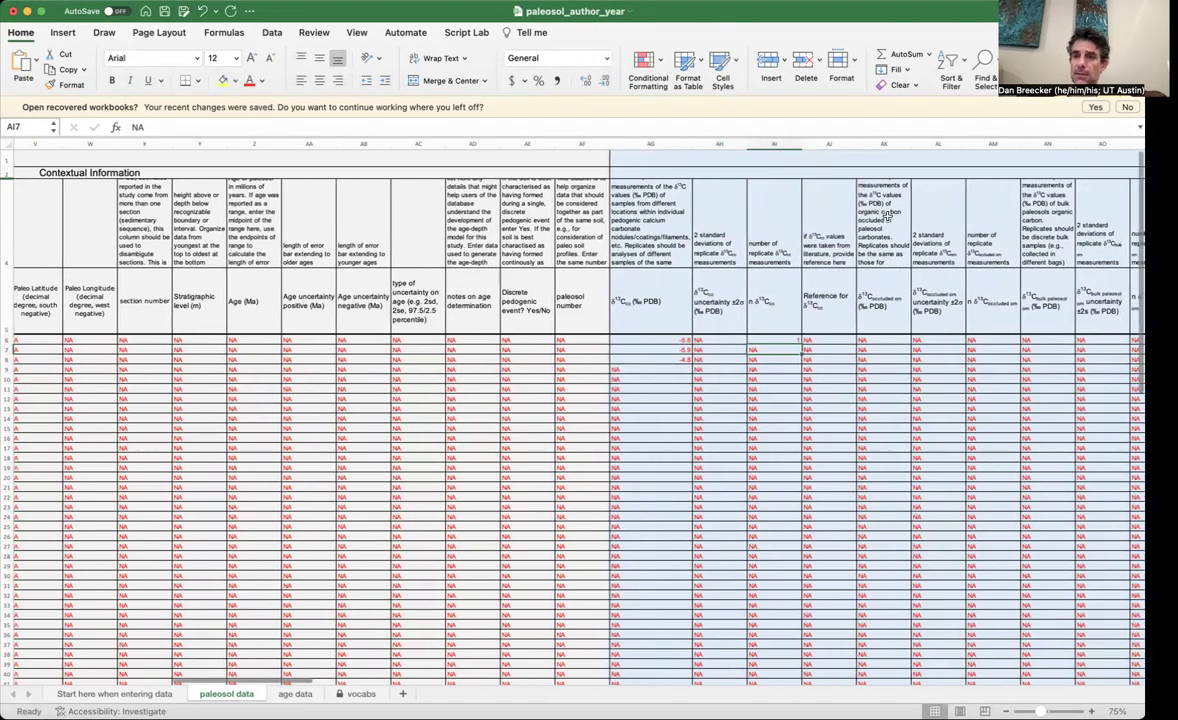
pyautogui.hscroll(6, 887, 216)
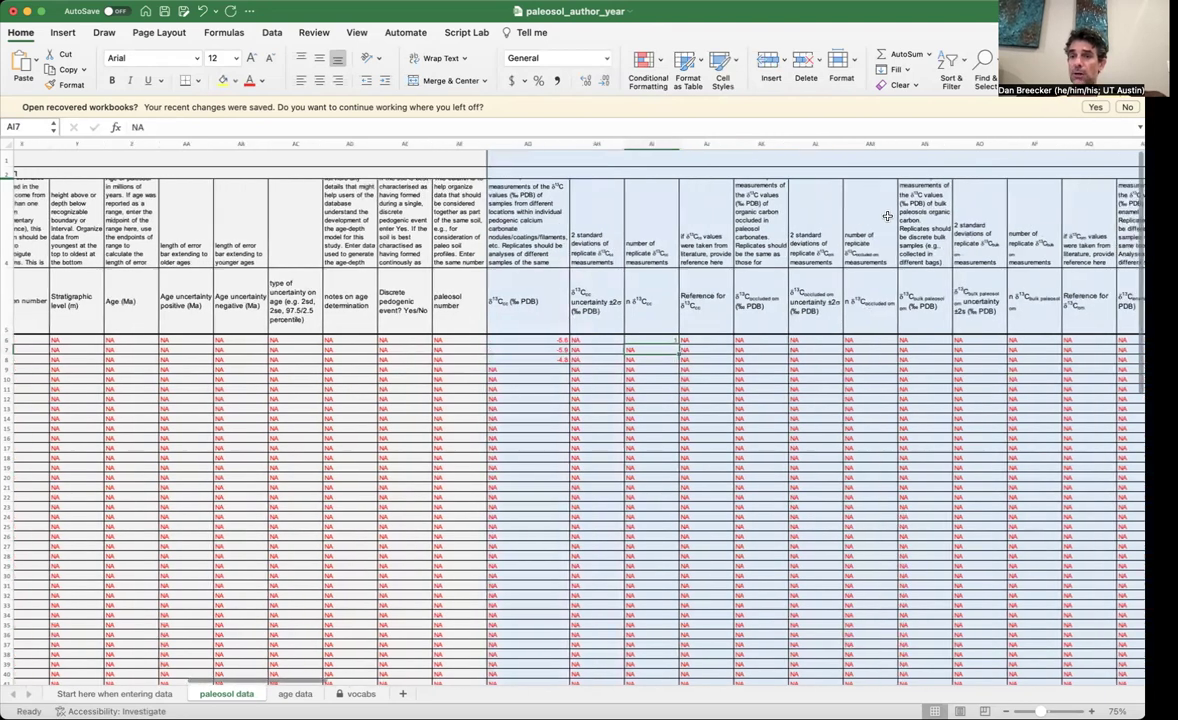
pyautogui.hscroll(7, 887, 216)
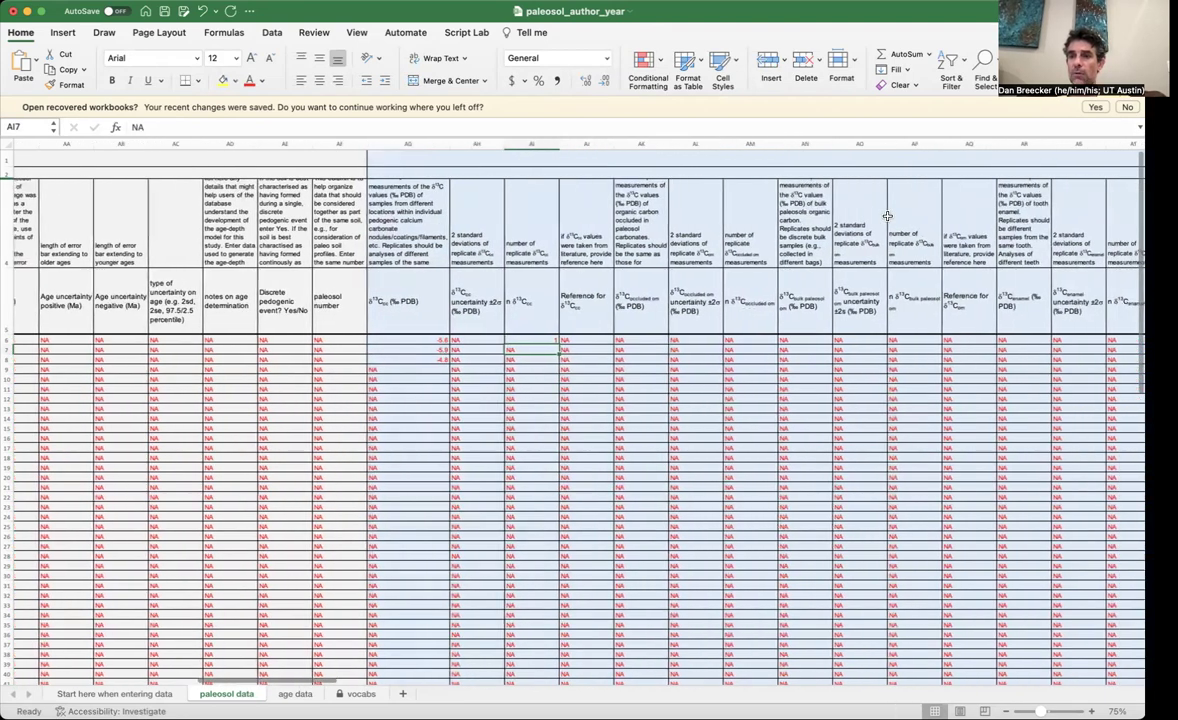
pyautogui.hscroll(5, 887, 216)
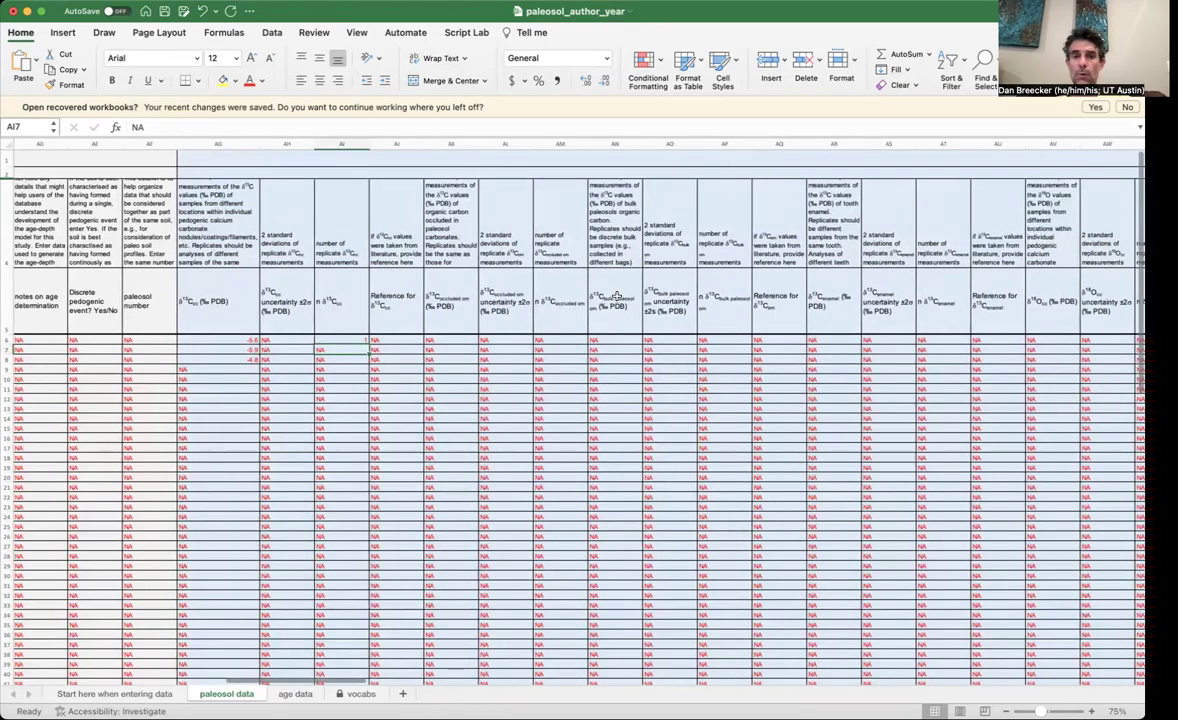
pyautogui.click(670, 340)
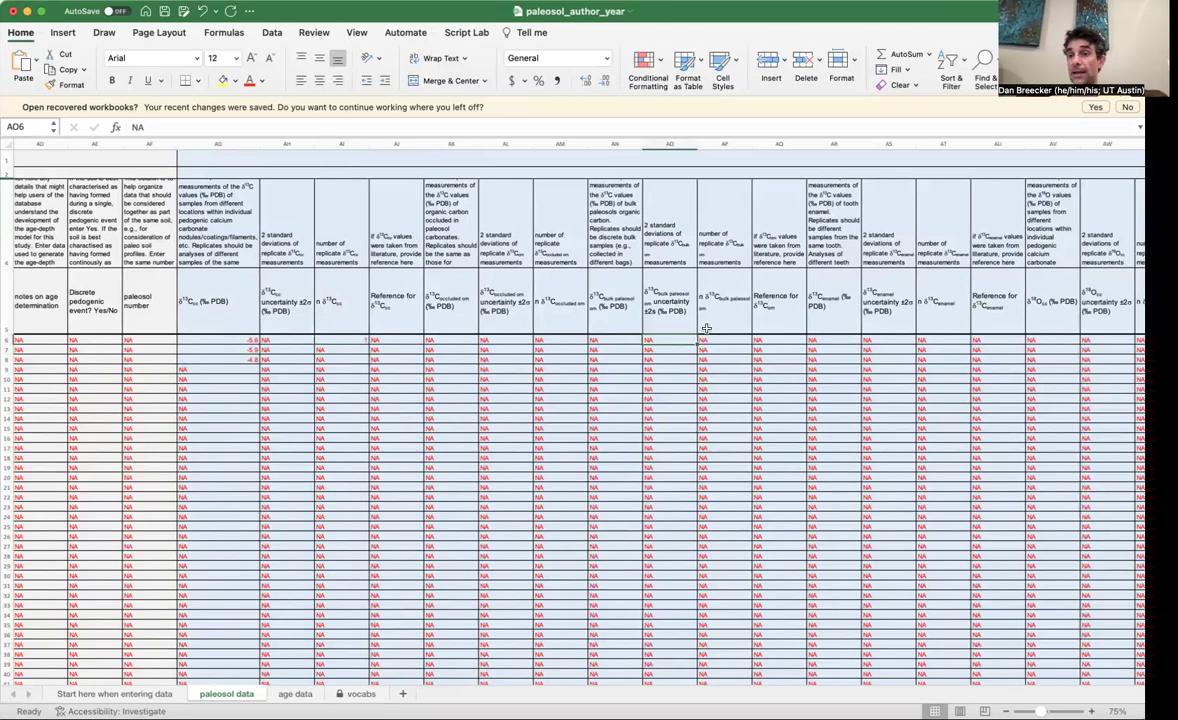
pyautogui.write('-23')
pyautogui.press('Return')
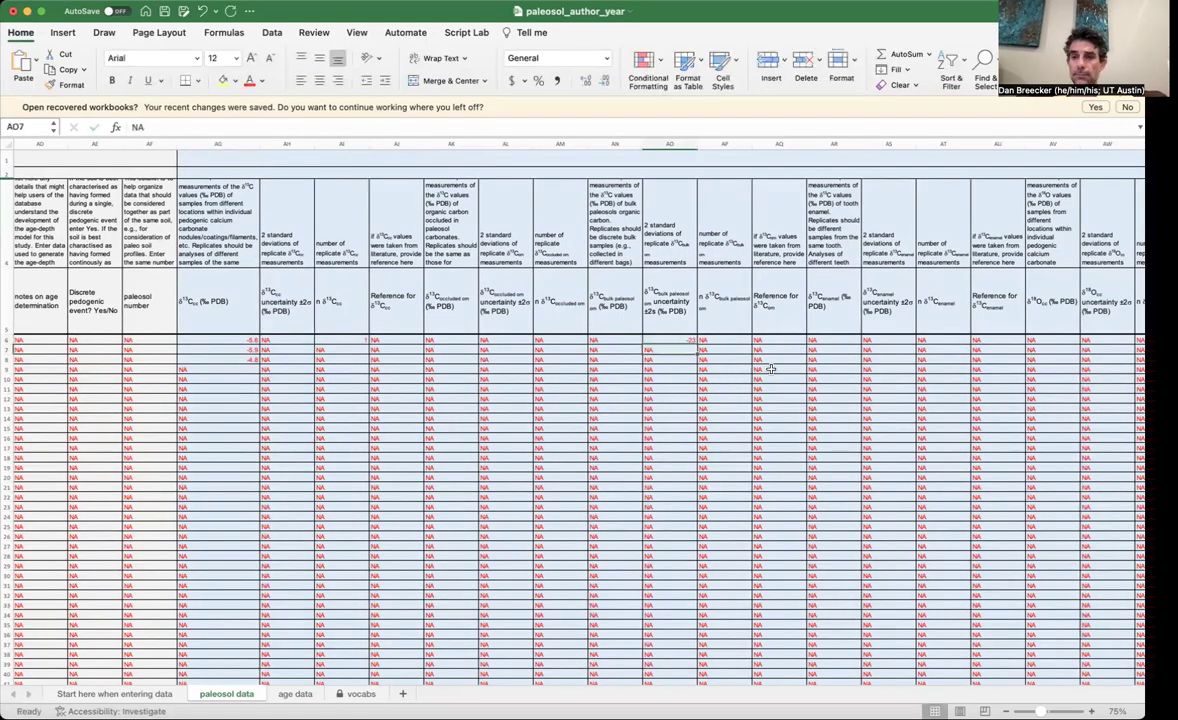
# Review the tooth enamel δ13C and carbonate δ18O columns, and revisit the carbonate δ13C entries in rows 6 to 8
pyautogui.hscroll(3, 740, 371)
pyautogui.hscroll(3, 771, 369)
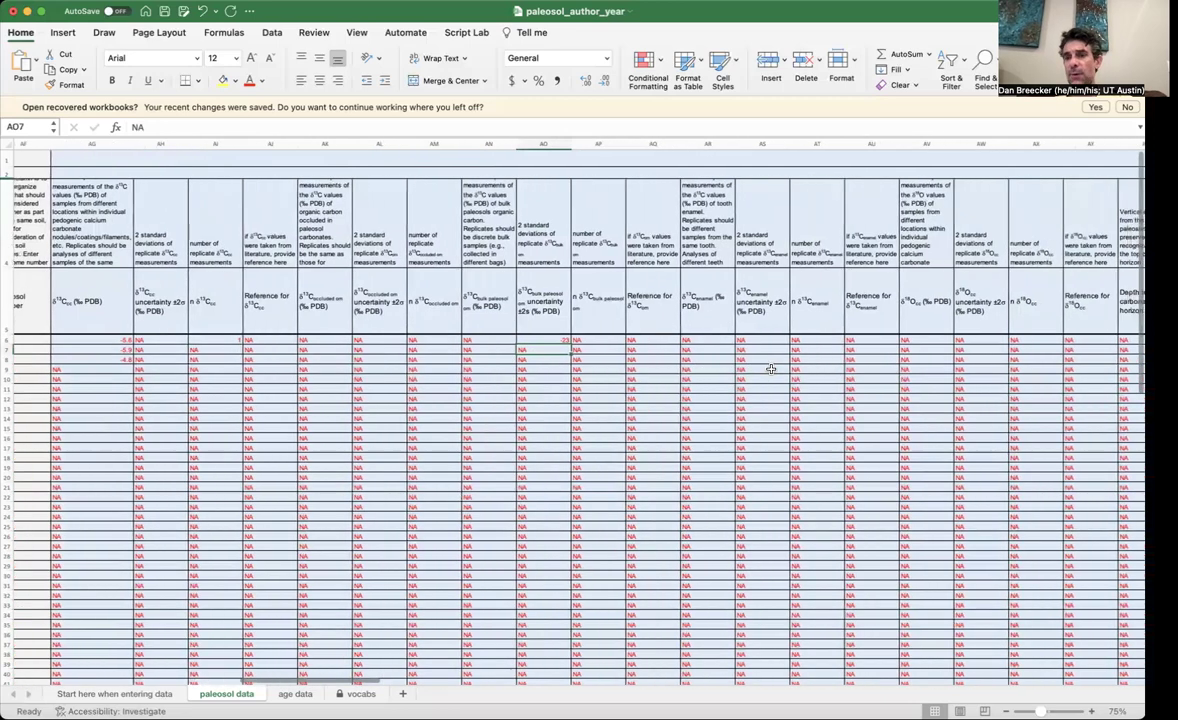
pyautogui.hscroll(2, 771, 369)
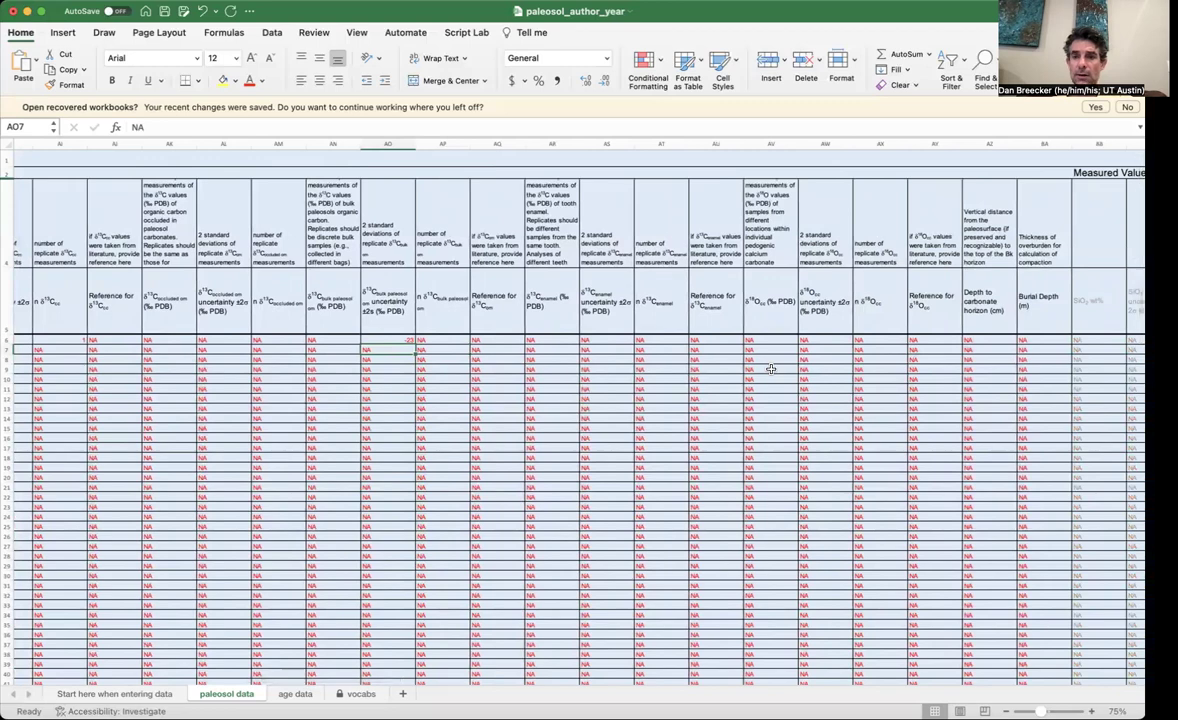
pyautogui.hscroll(2, 771, 369)
pyautogui.hscroll(1, 771, 369)
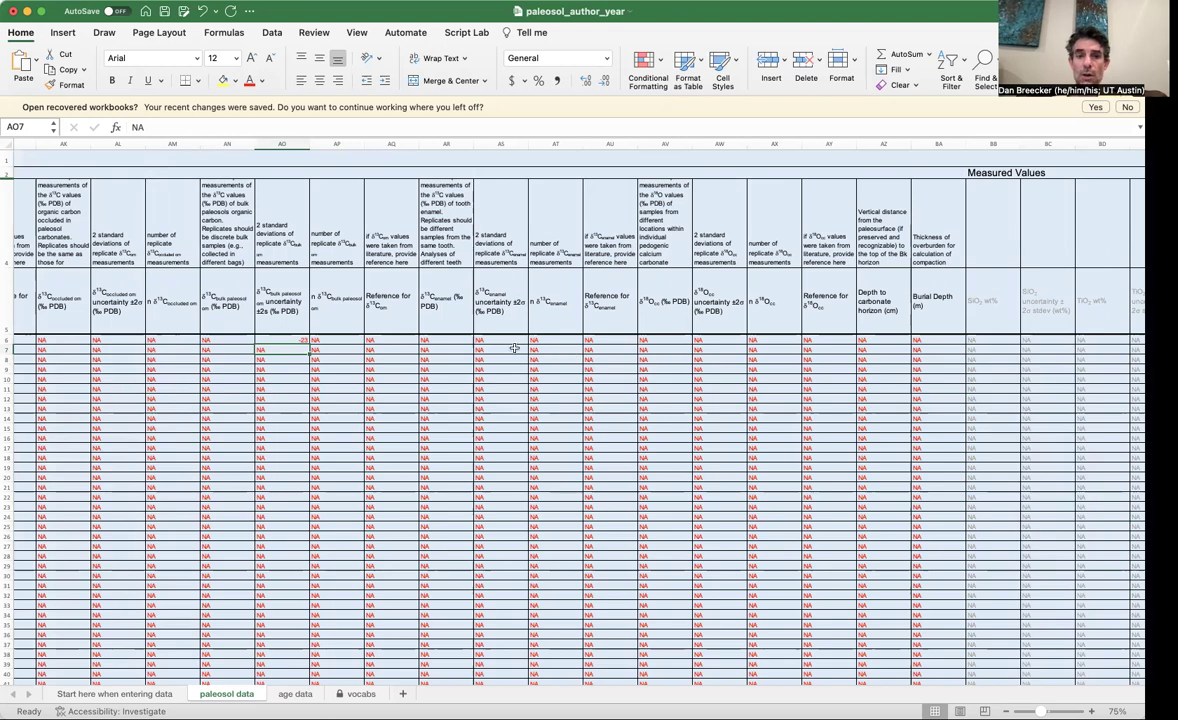
pyautogui.click(444, 340)
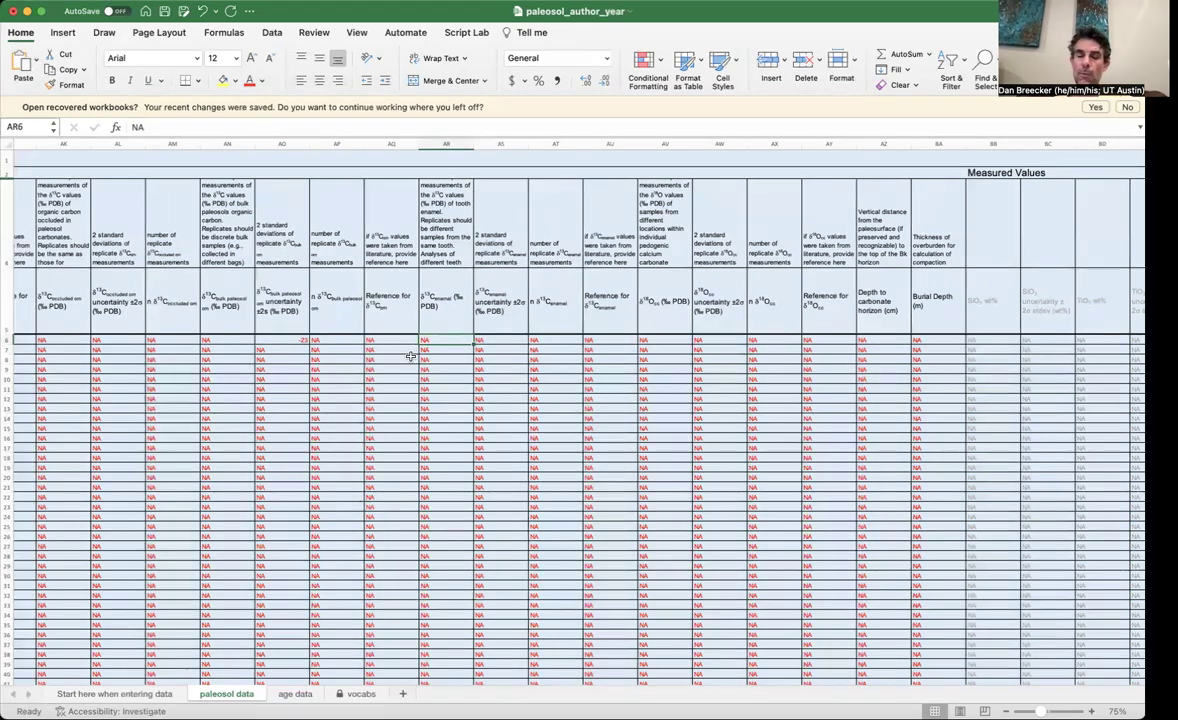
pyautogui.hscroll(-5, 410, 356)
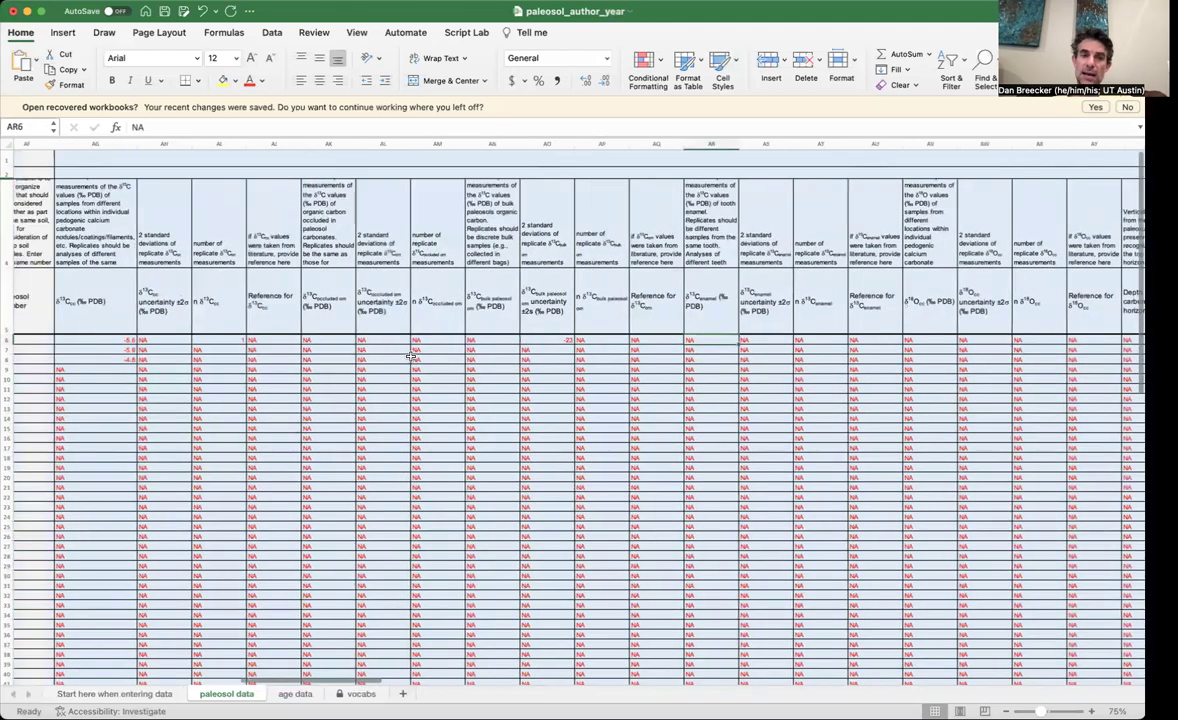
pyautogui.click(98, 341)
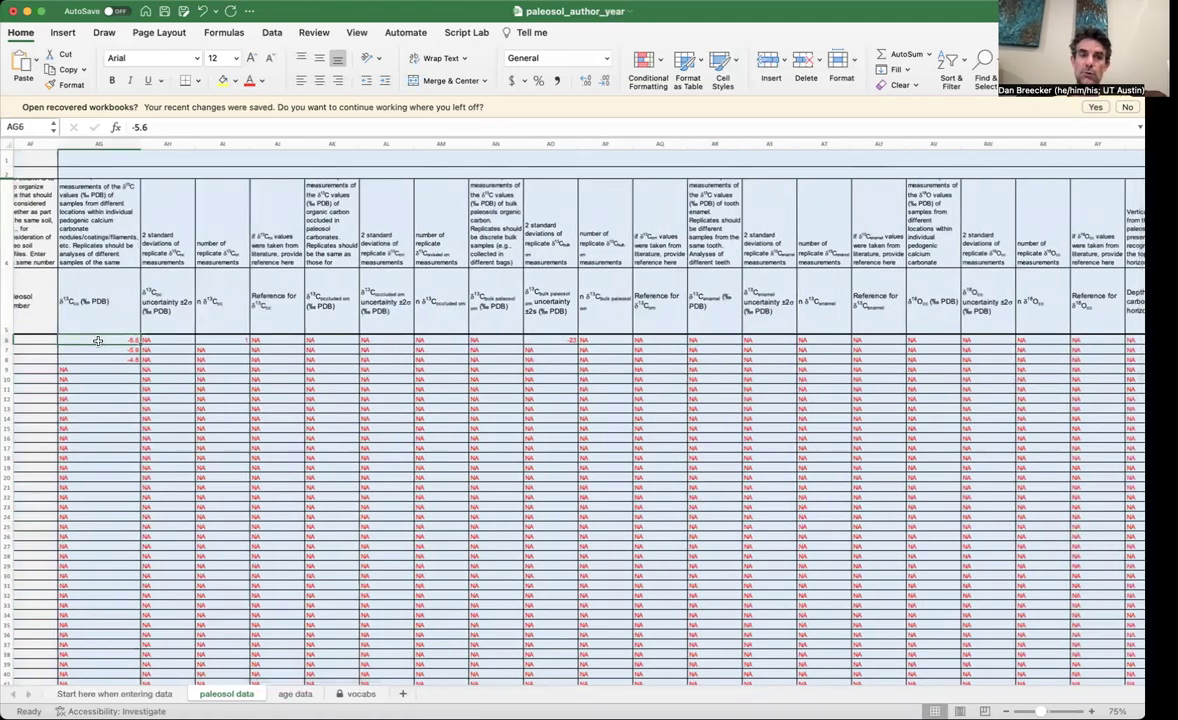
pyautogui.click(98, 360)
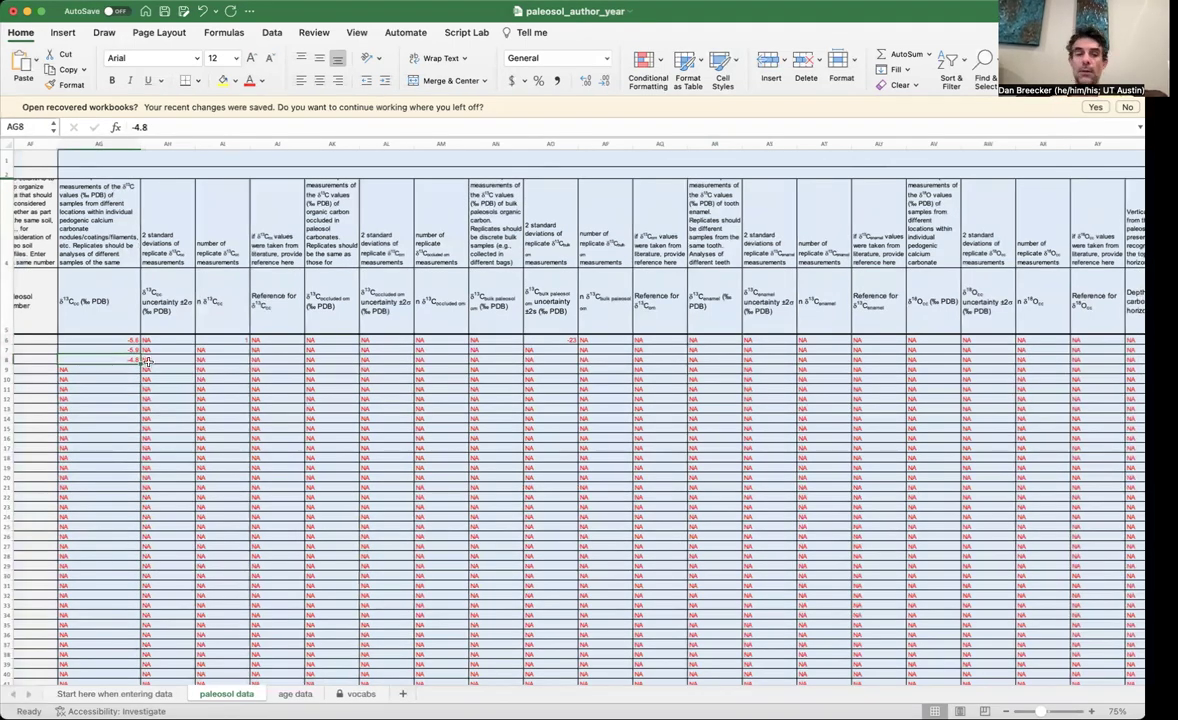
# Examine the remaining measured-value columns and the derived-value columns for respired CO2 δ13C, atmospheric CO2 δ13C and carbonate formation temperature
pyautogui.hscroll(2, 543, 370)
pyautogui.hscroll(2, 543, 370)
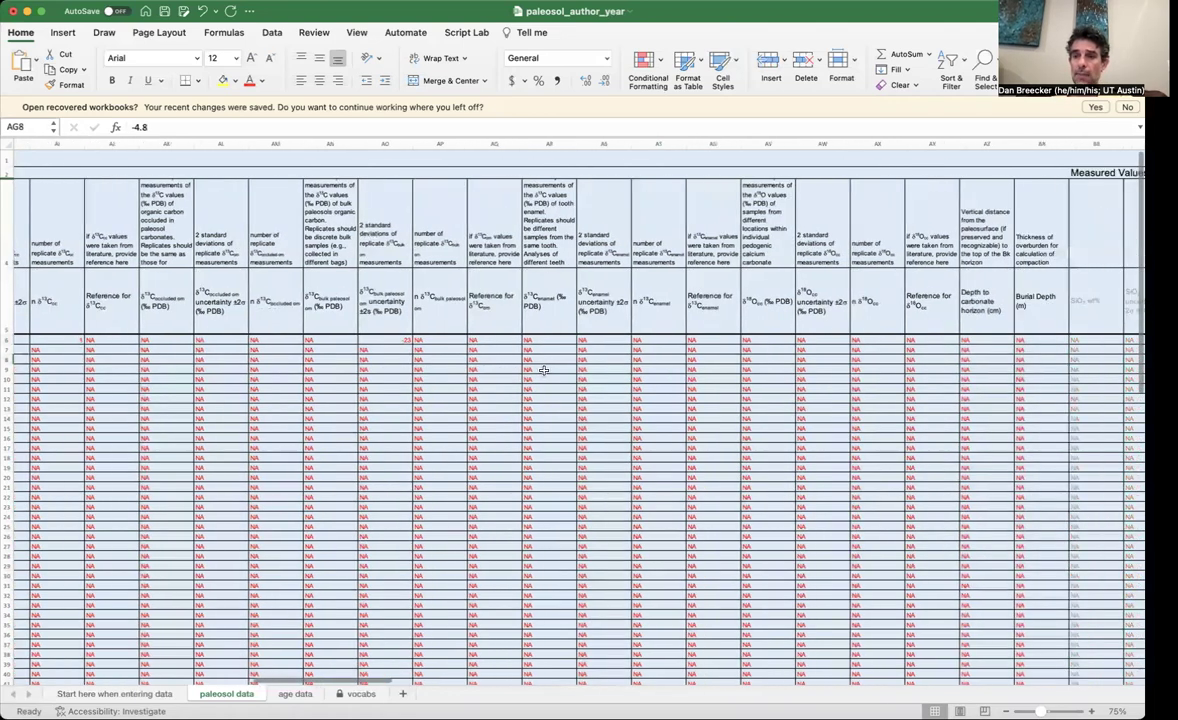
pyautogui.hscroll(10, 543, 370)
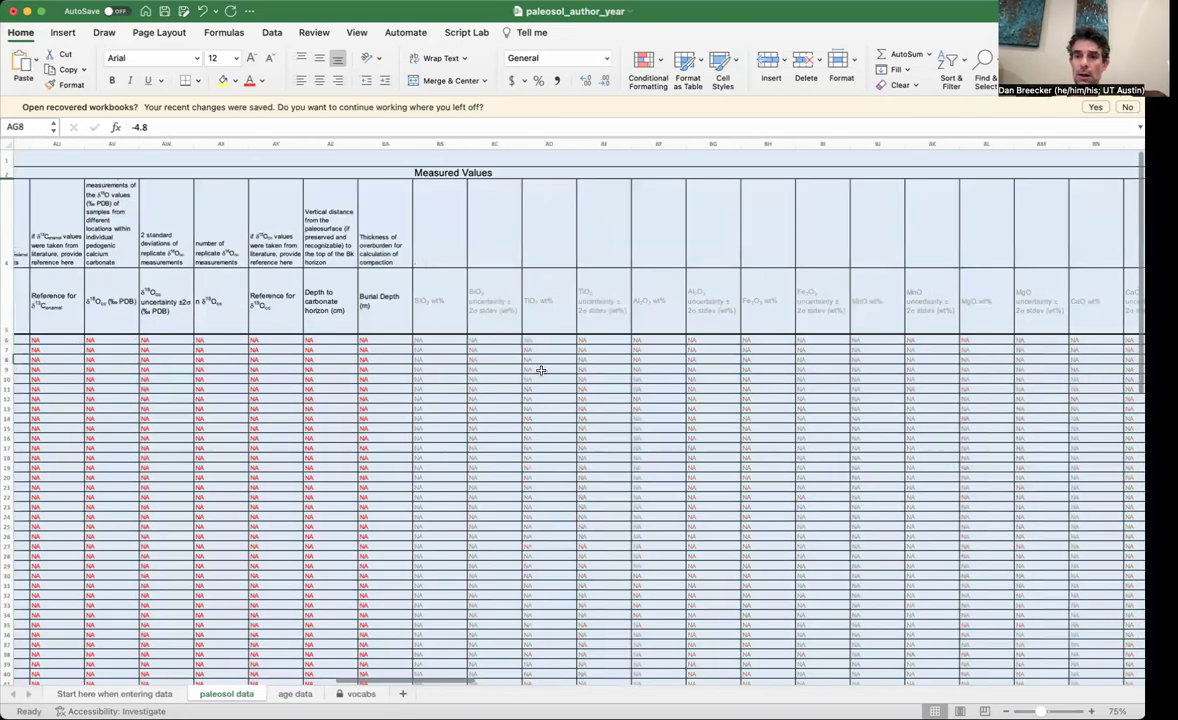
pyautogui.hscroll(10, 541, 371)
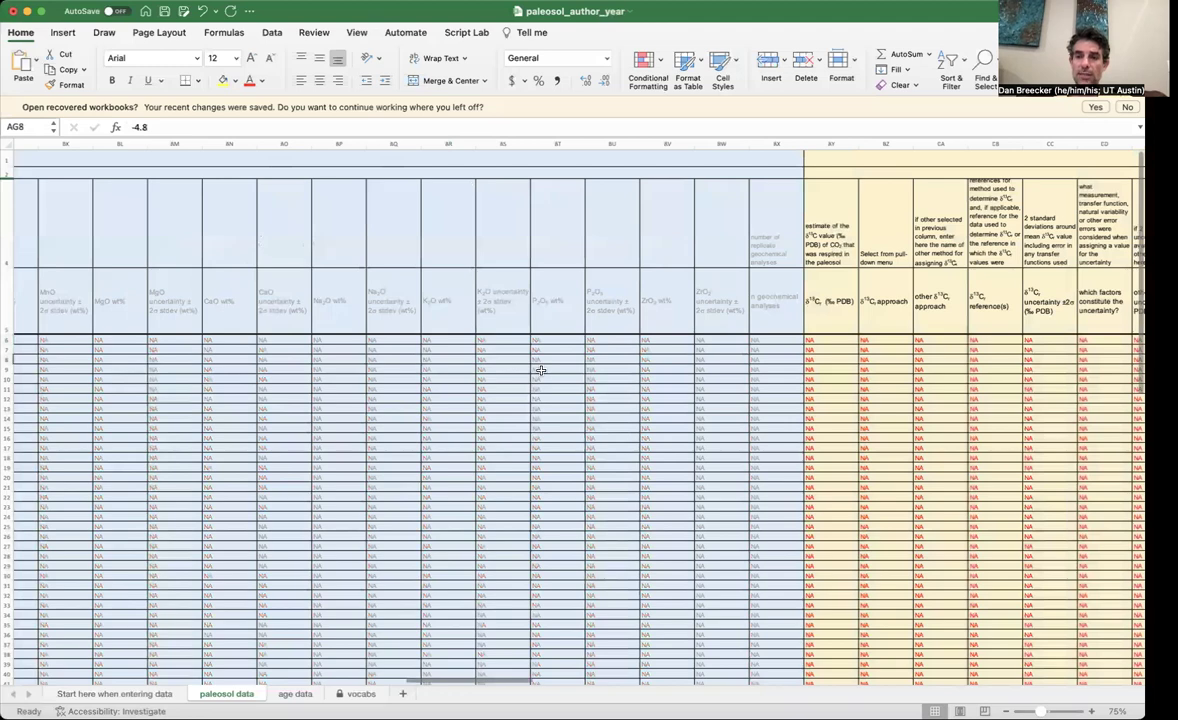
pyautogui.hscroll(6, 541, 371)
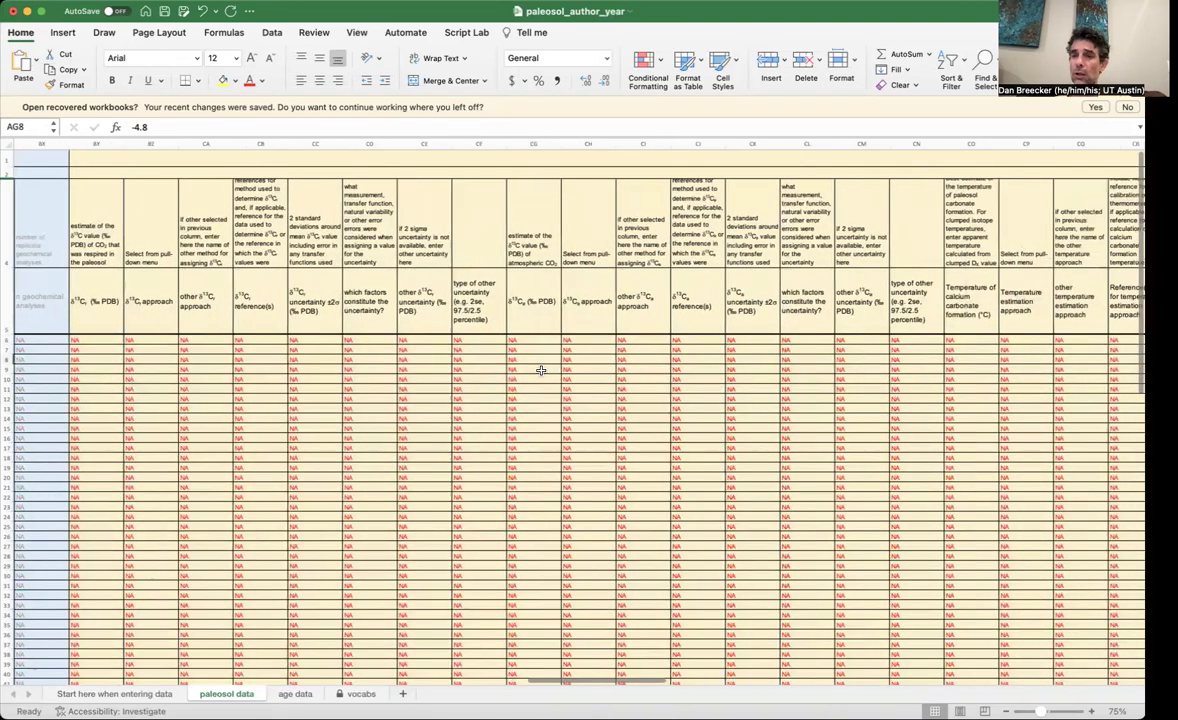
pyautogui.hscroll(4, 541, 371)
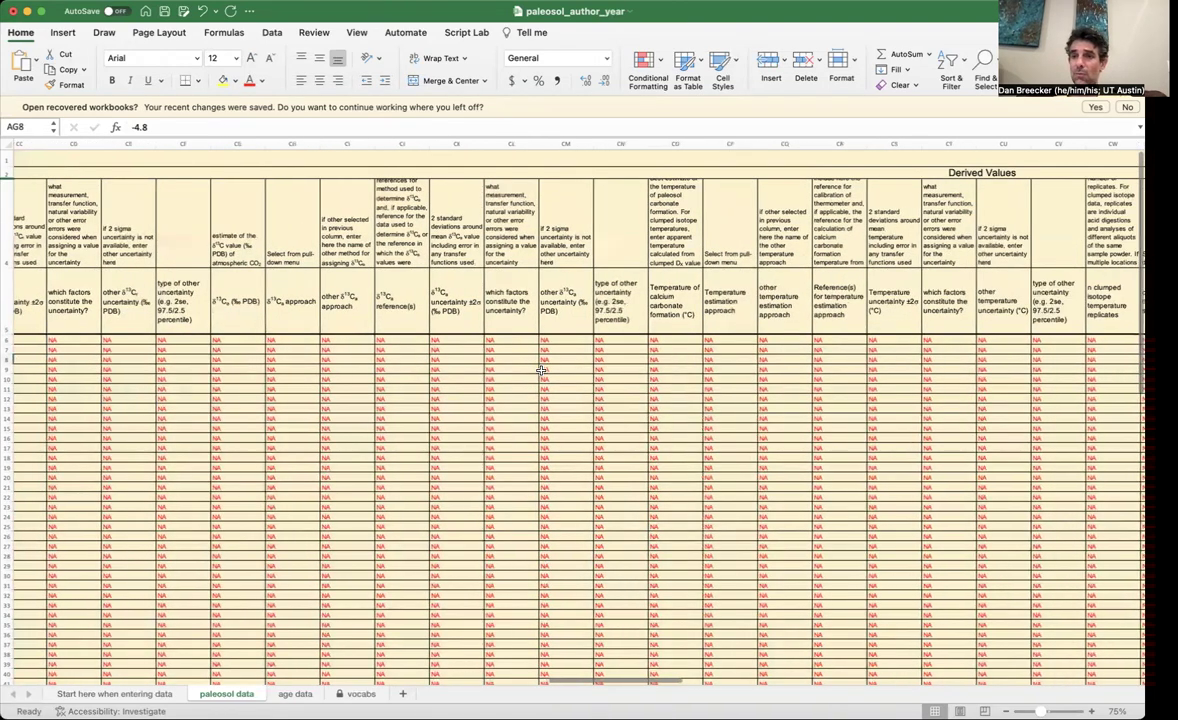
pyautogui.hscroll(2, 541, 371)
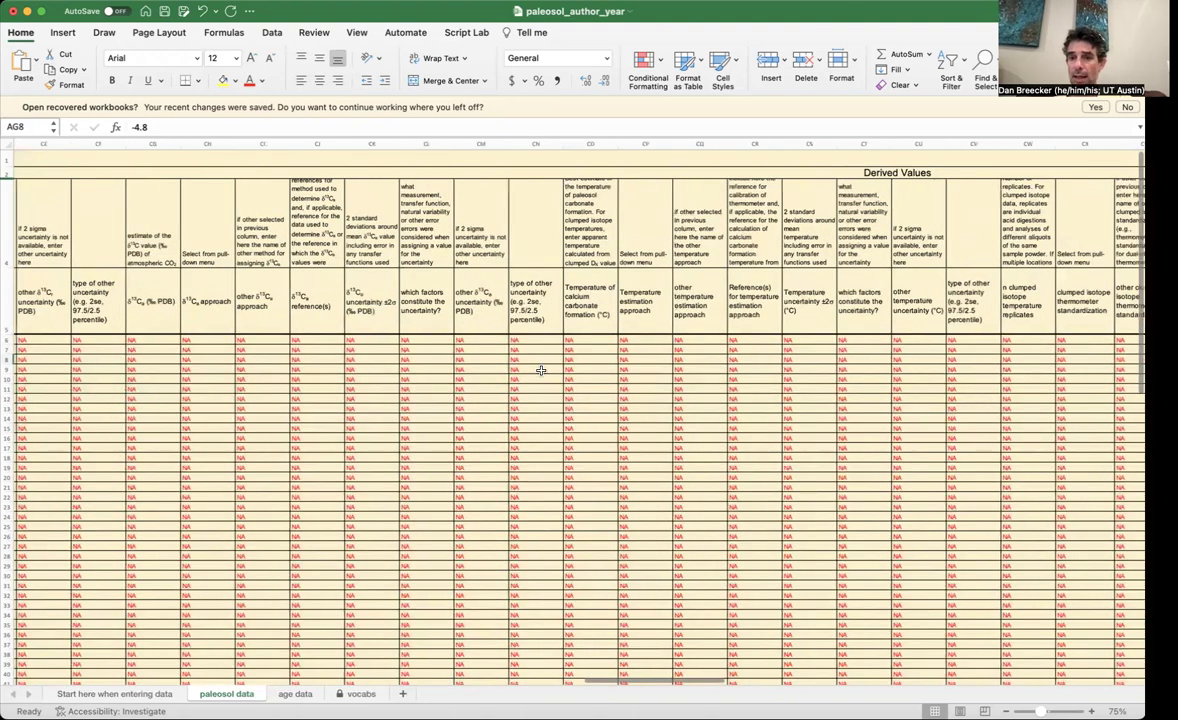
pyautogui.hscroll(5, 540, 371)
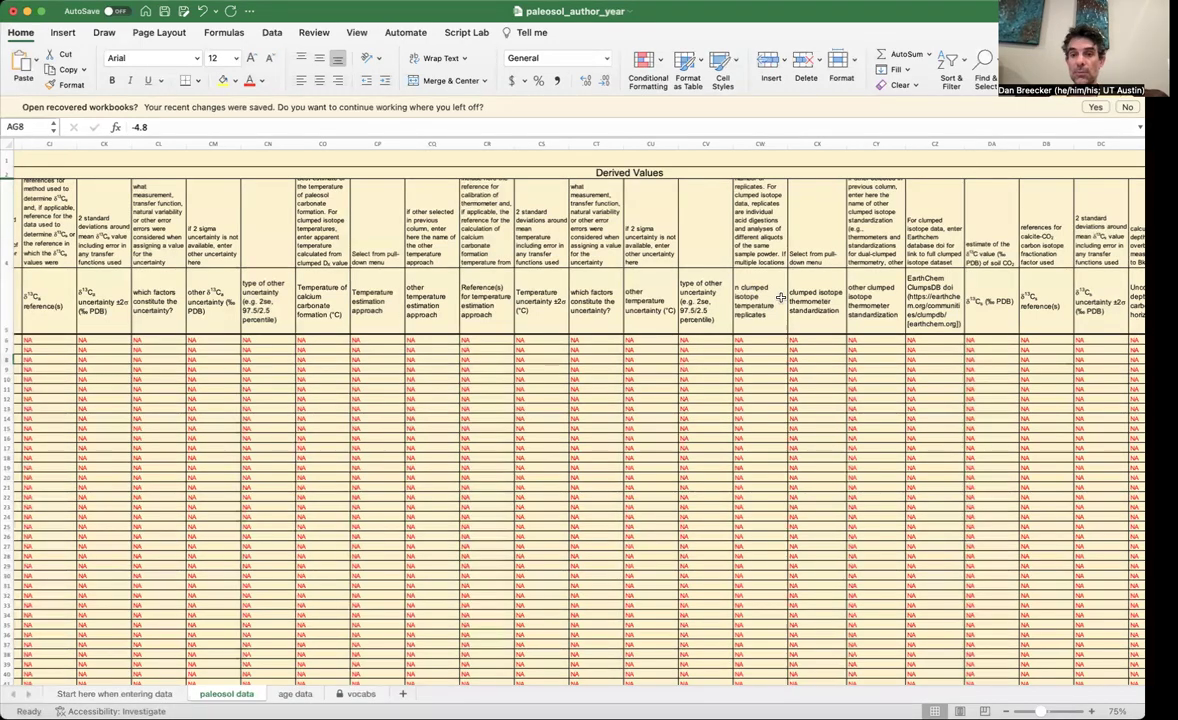
# Examine the derived-value columns from clumped isotopes through precipitation and S(z), and the Other Measurements/Observations columns up to the CO2 estimates
pyautogui.hscroll(6, 779, 240)
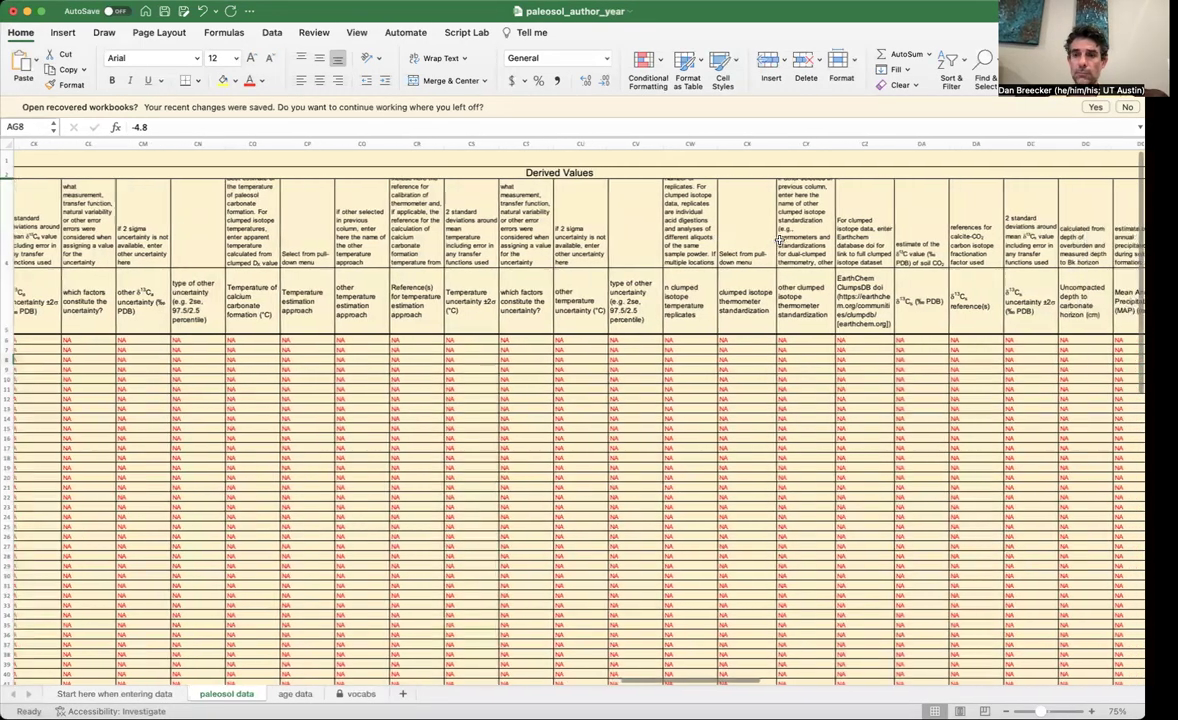
pyautogui.hscroll(6, 779, 240)
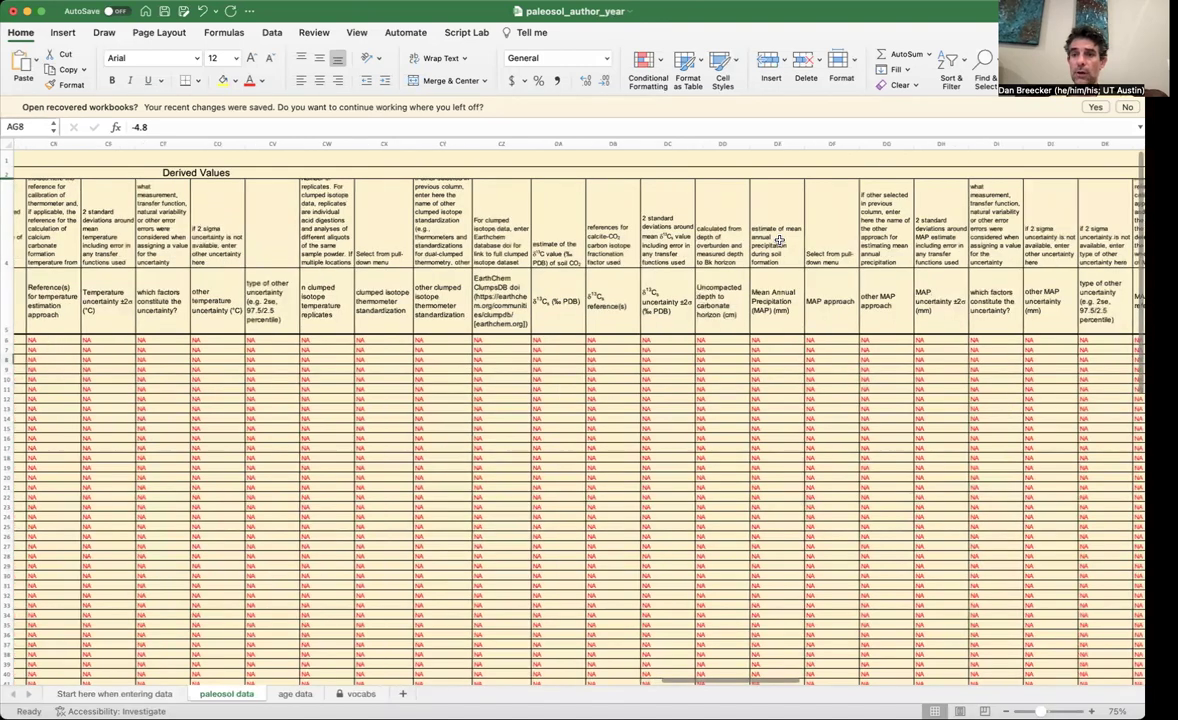
pyautogui.hscroll(10, 779, 240)
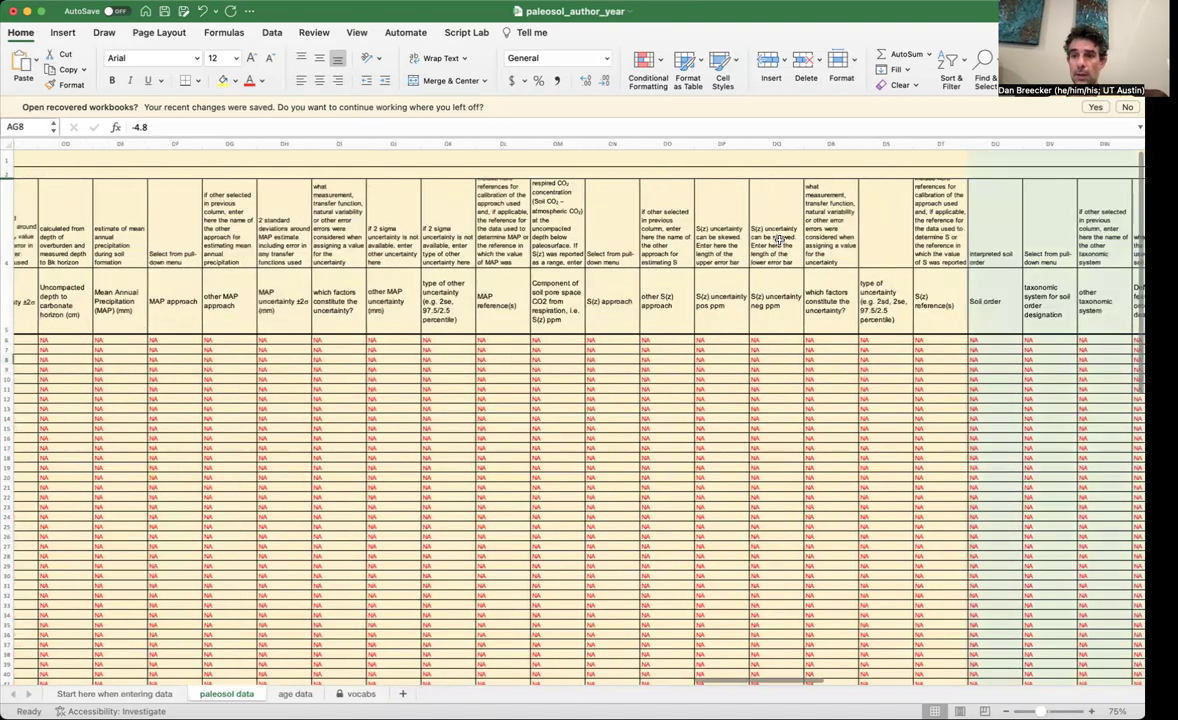
pyautogui.hscroll(11, 779, 240)
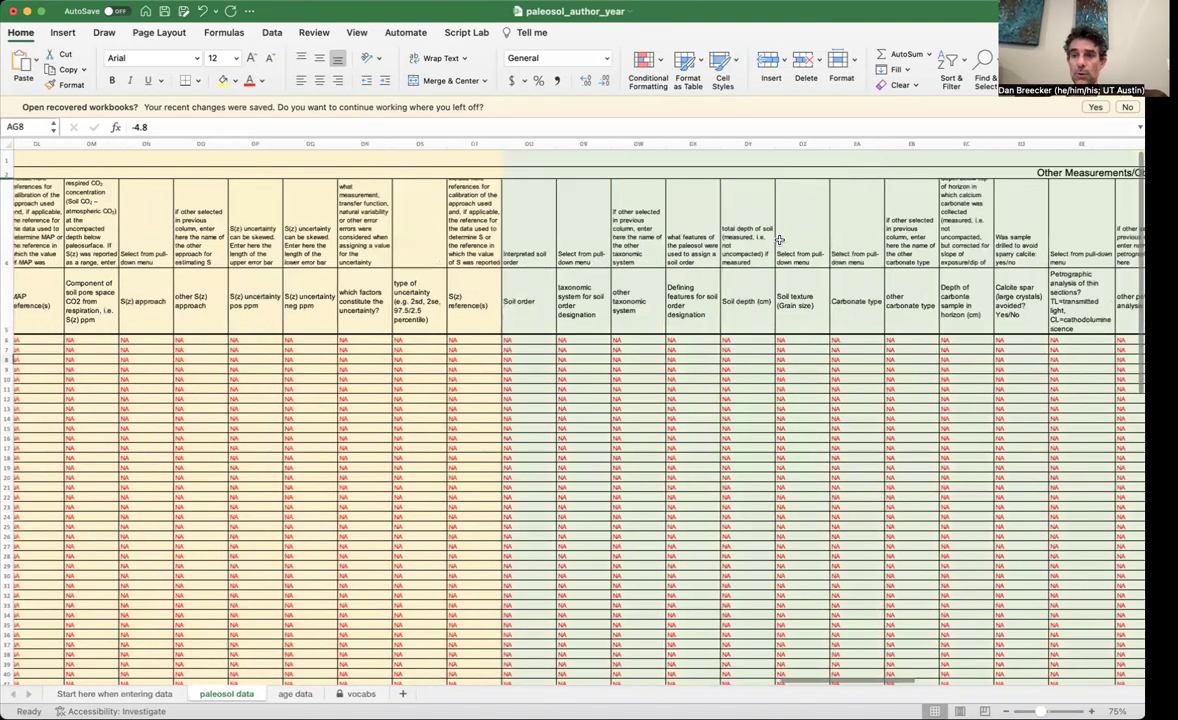
pyautogui.hscroll(19, 779, 240)
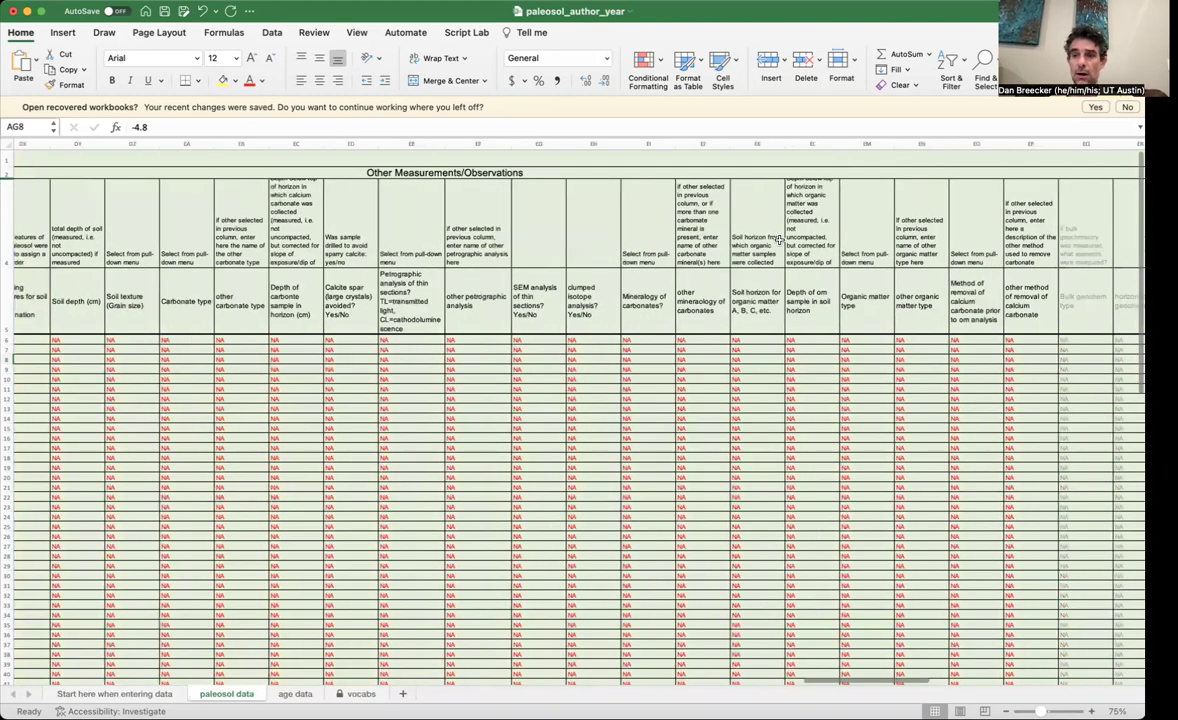
pyautogui.hscroll(3, 779, 240)
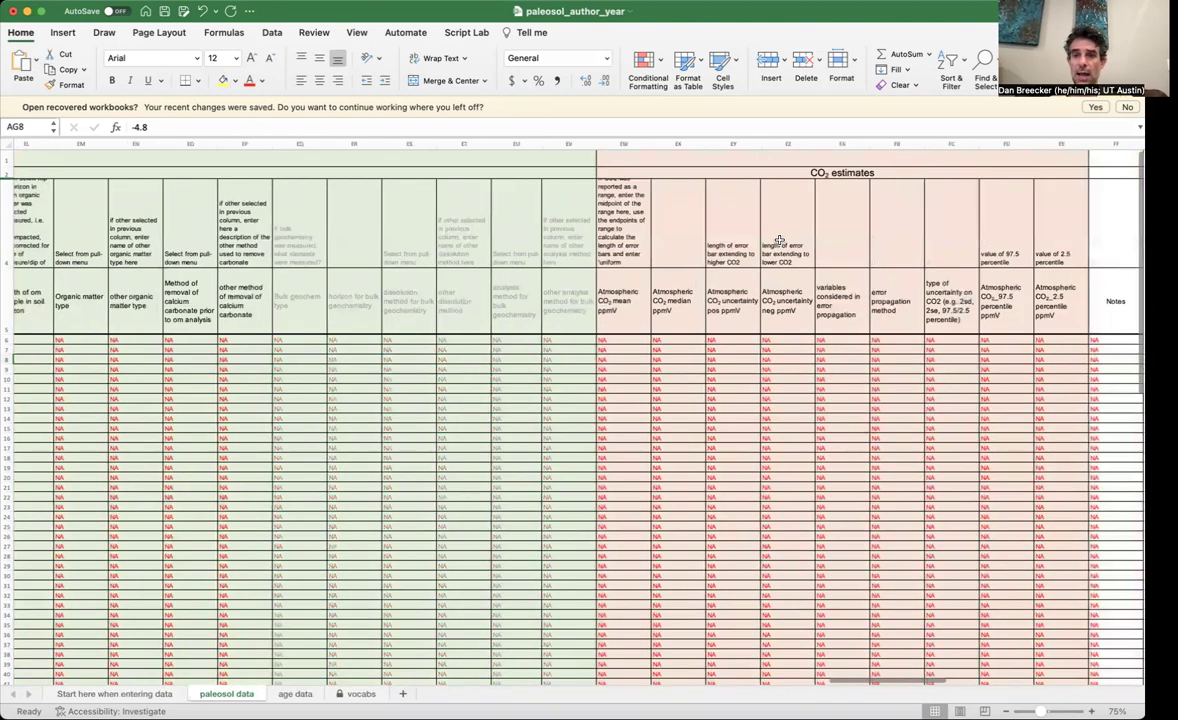
pyautogui.hscroll(1, 779, 240)
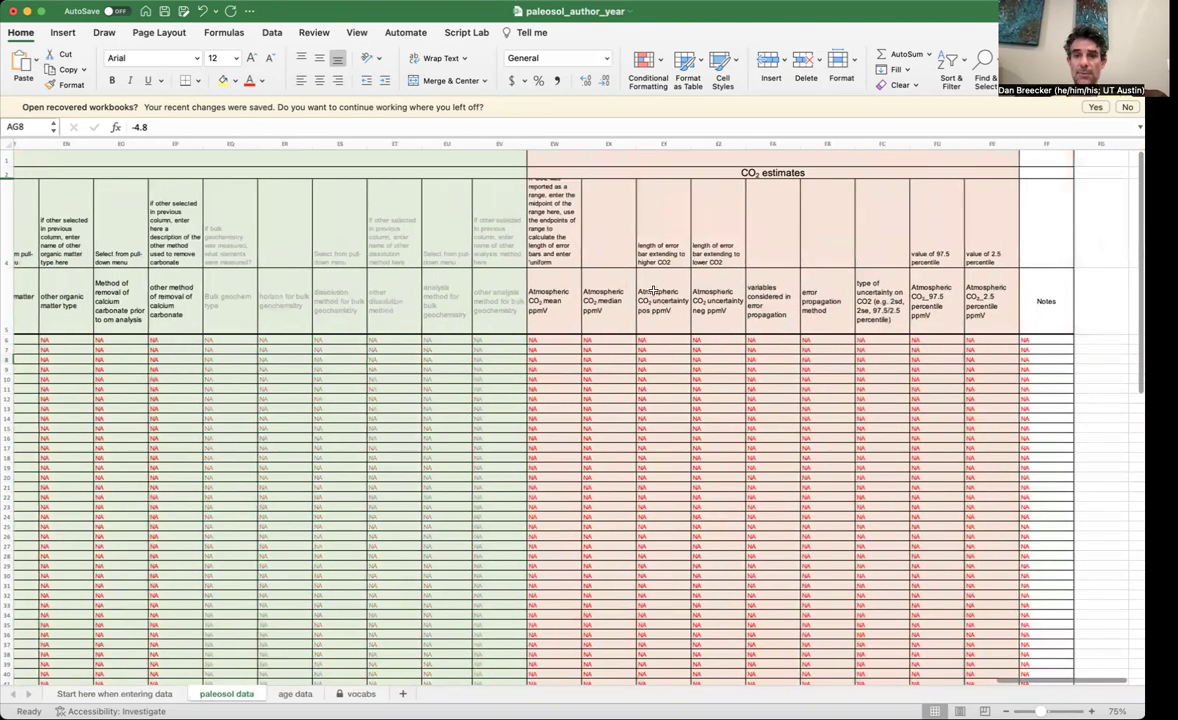
# Review the CO2 estimates cells in row 6 for mean, median, positive and negative uncertainty, and the 97.5 and 2.5 percentiles
pyautogui.click(540, 339)
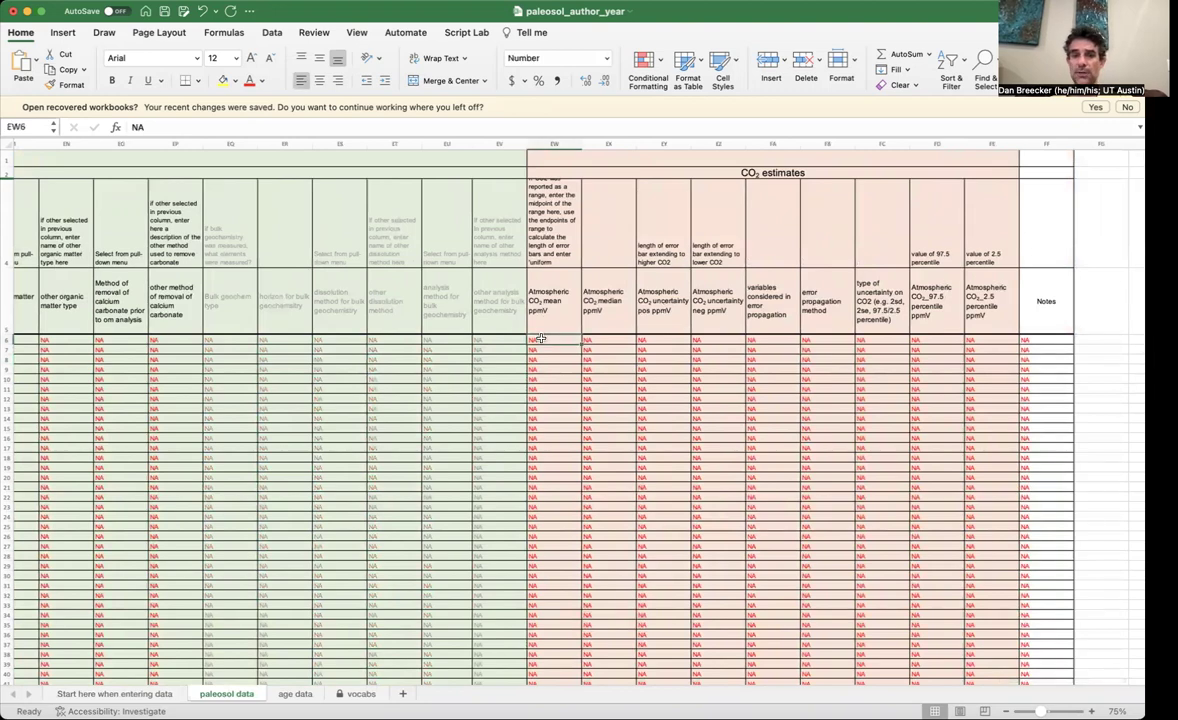
pyautogui.click(607, 338)
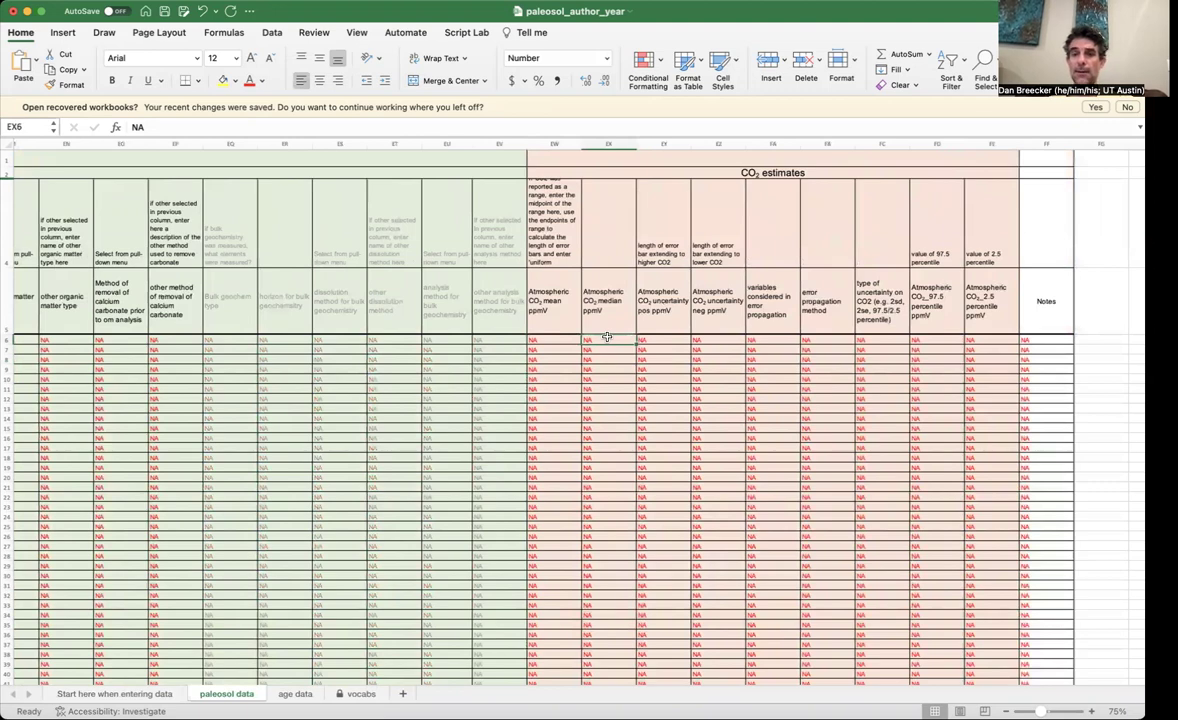
pyautogui.click(663, 339)
pyautogui.keyDown('shift'); pyautogui.click(710, 339); pyautogui.keyUp('shift')
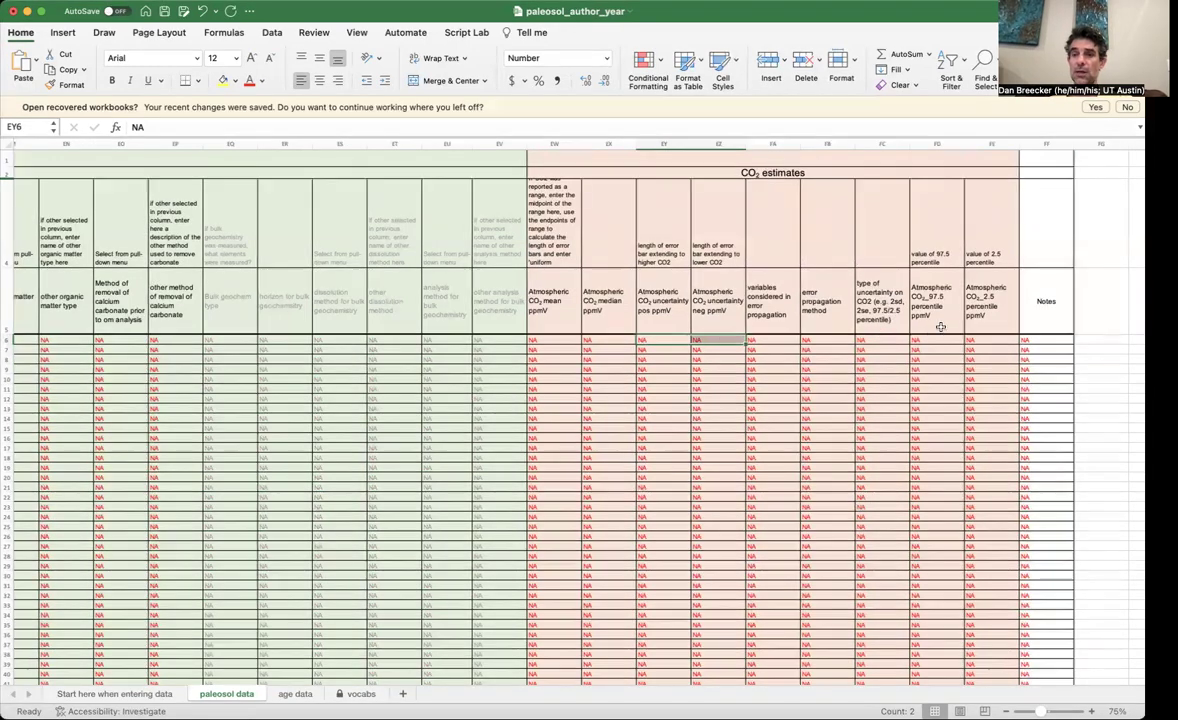
pyautogui.moveTo(915, 341); pyautogui.dragTo(993, 337)
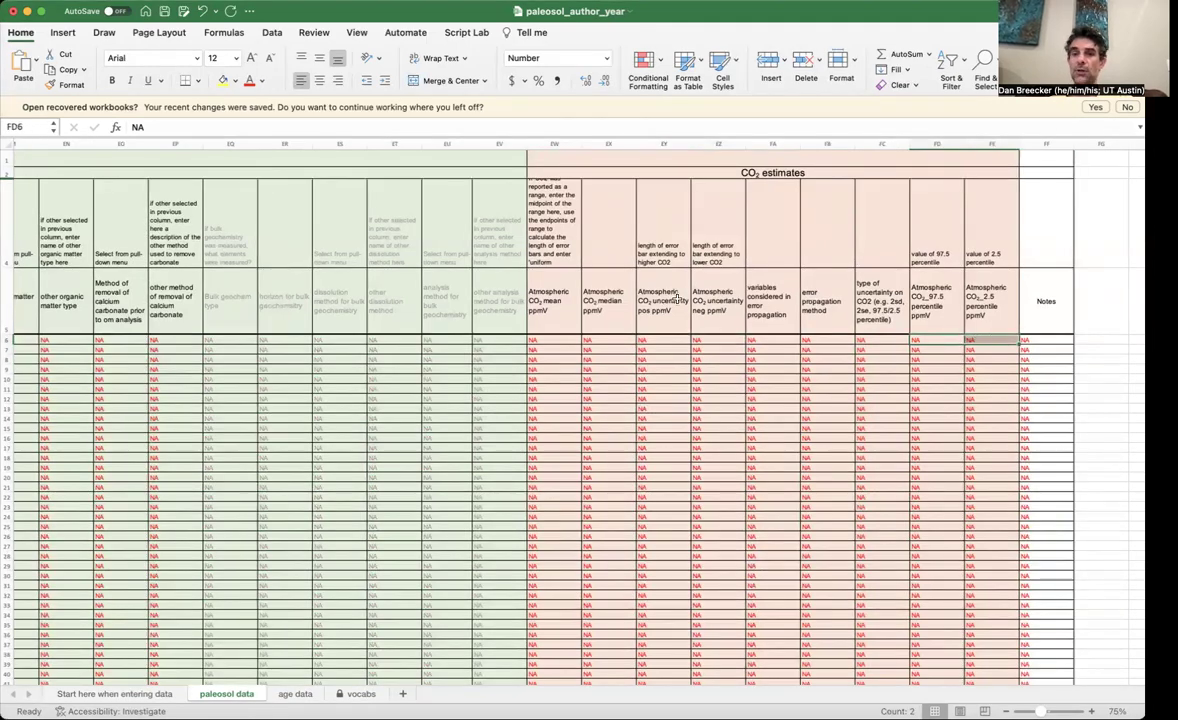